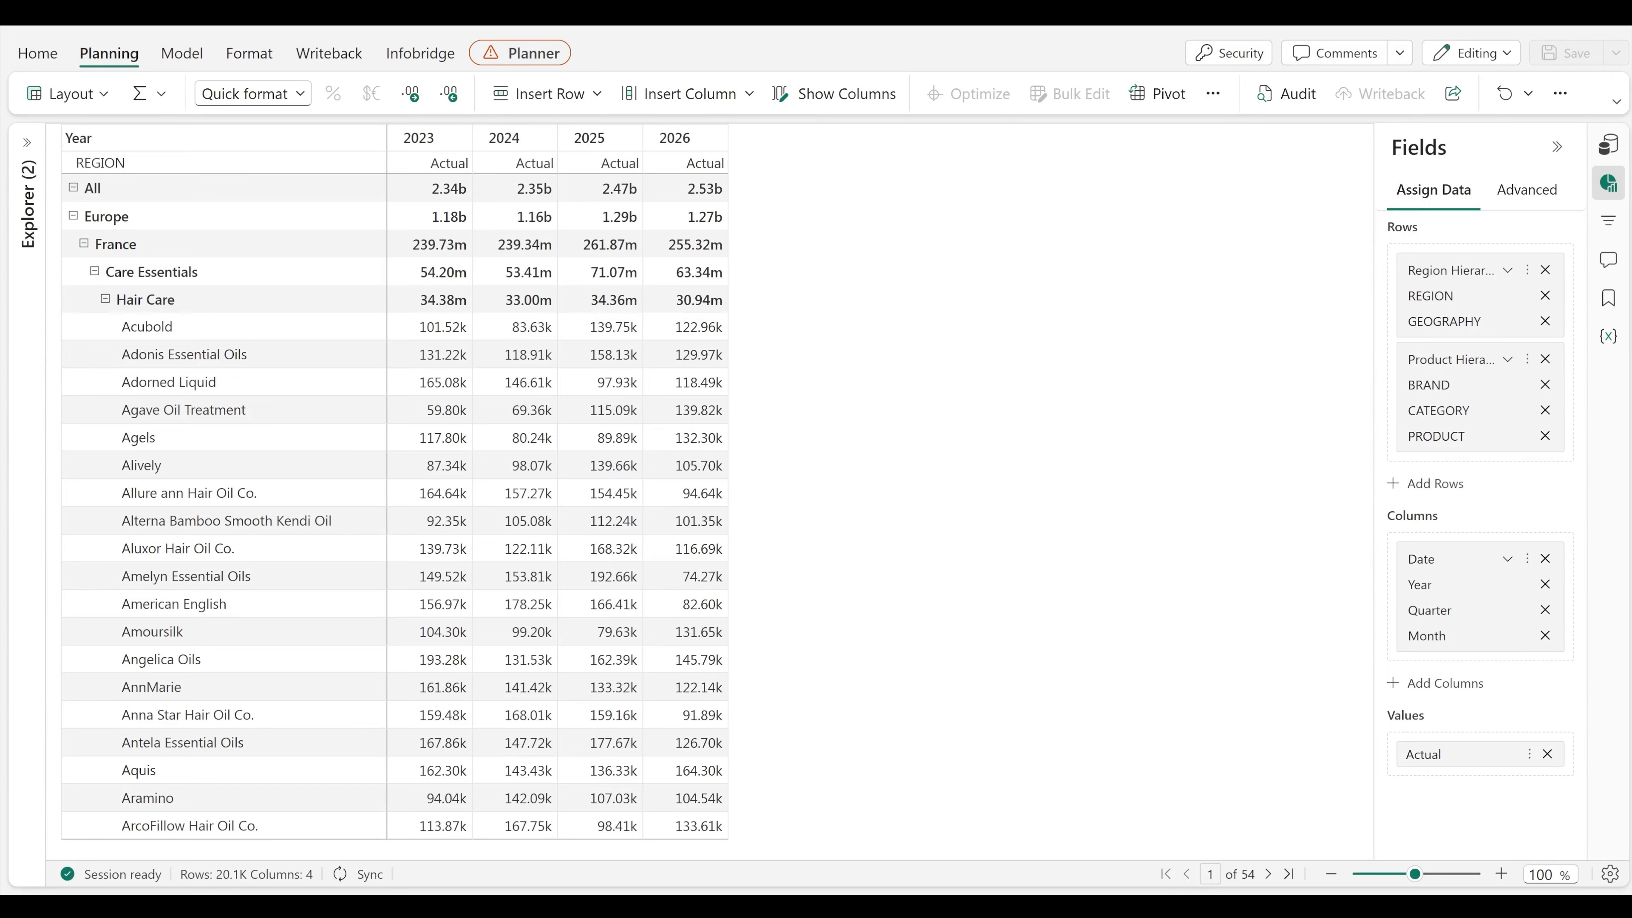
Step: Filter the planning sheet at page level so that Year includes only 2025 and 2026
click(1608, 222)
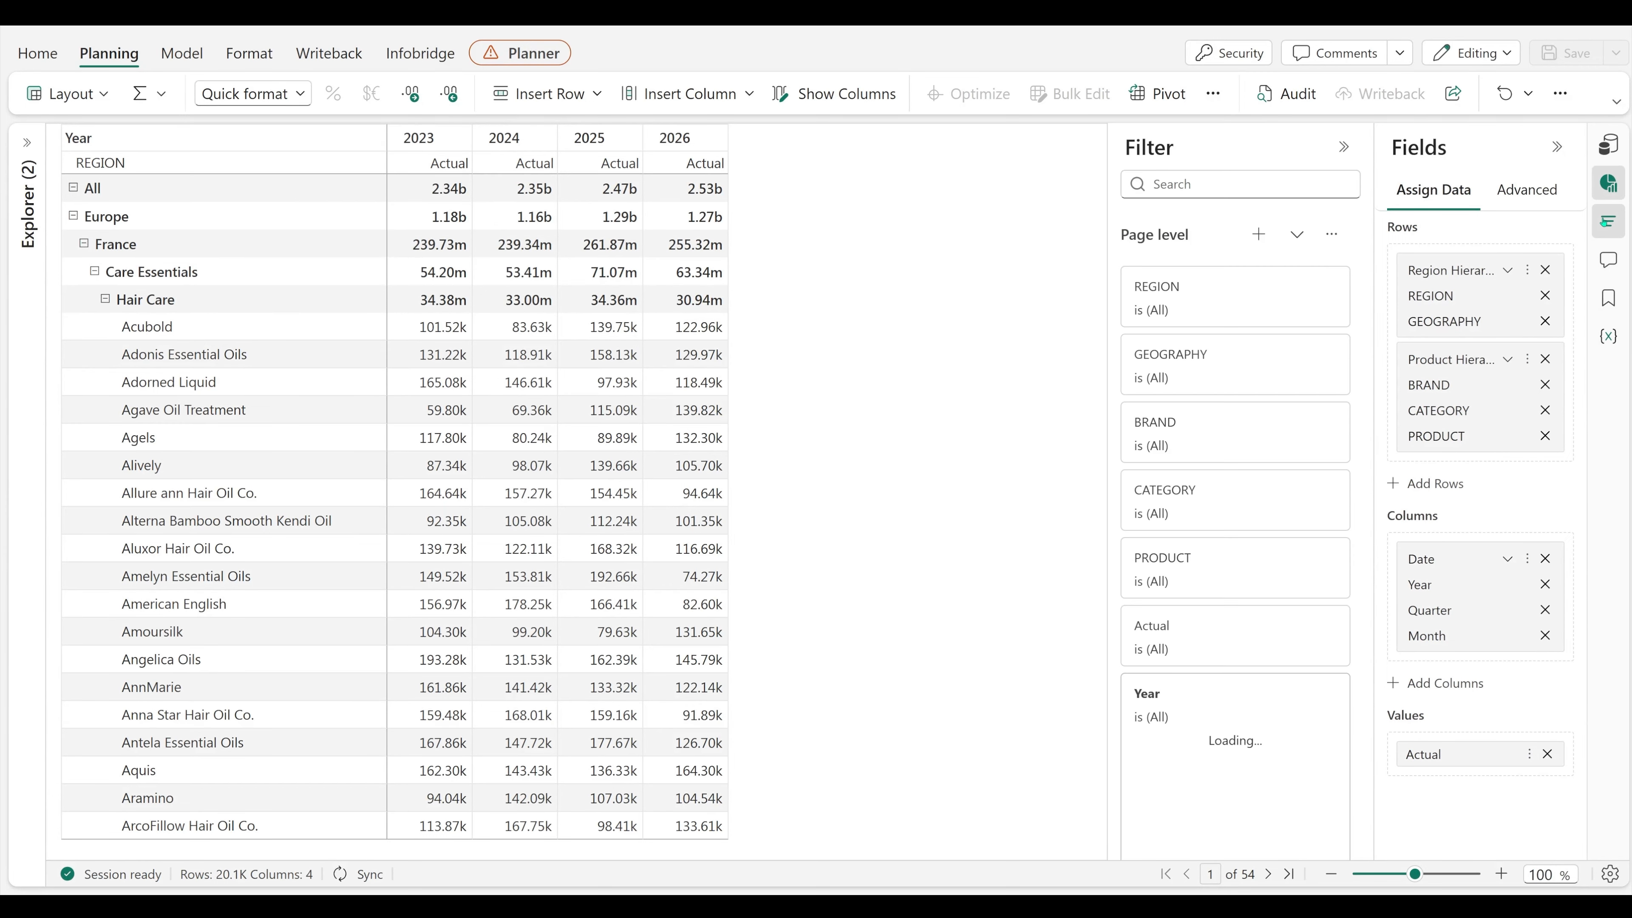
scroll(1265, 703, down, 2)
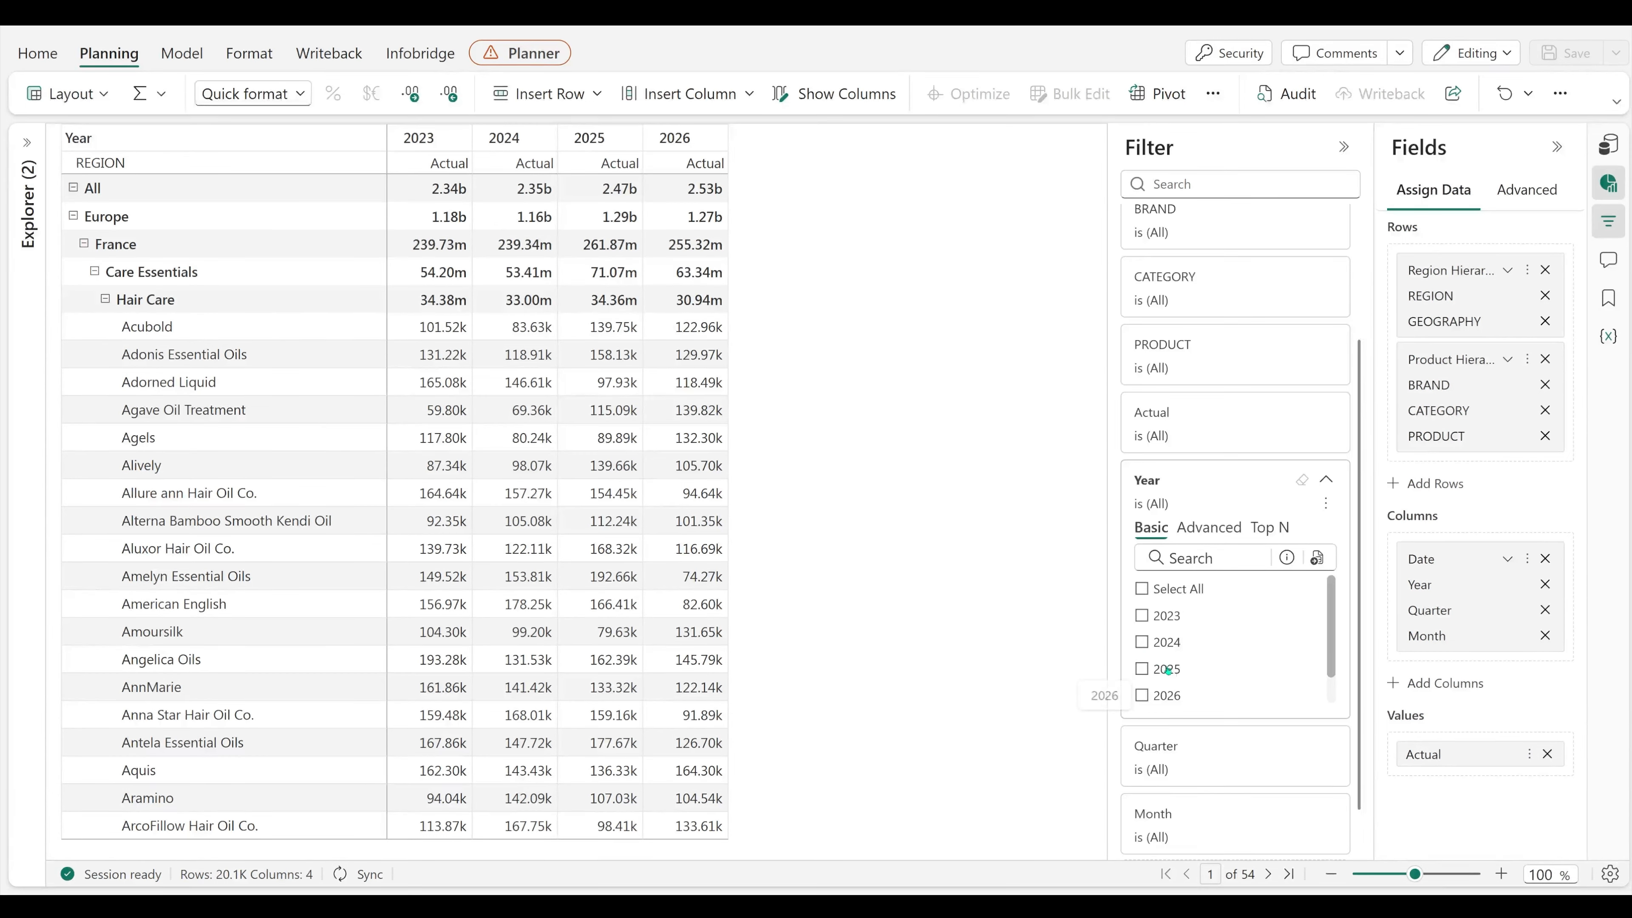
click(1142, 671)
click(1142, 695)
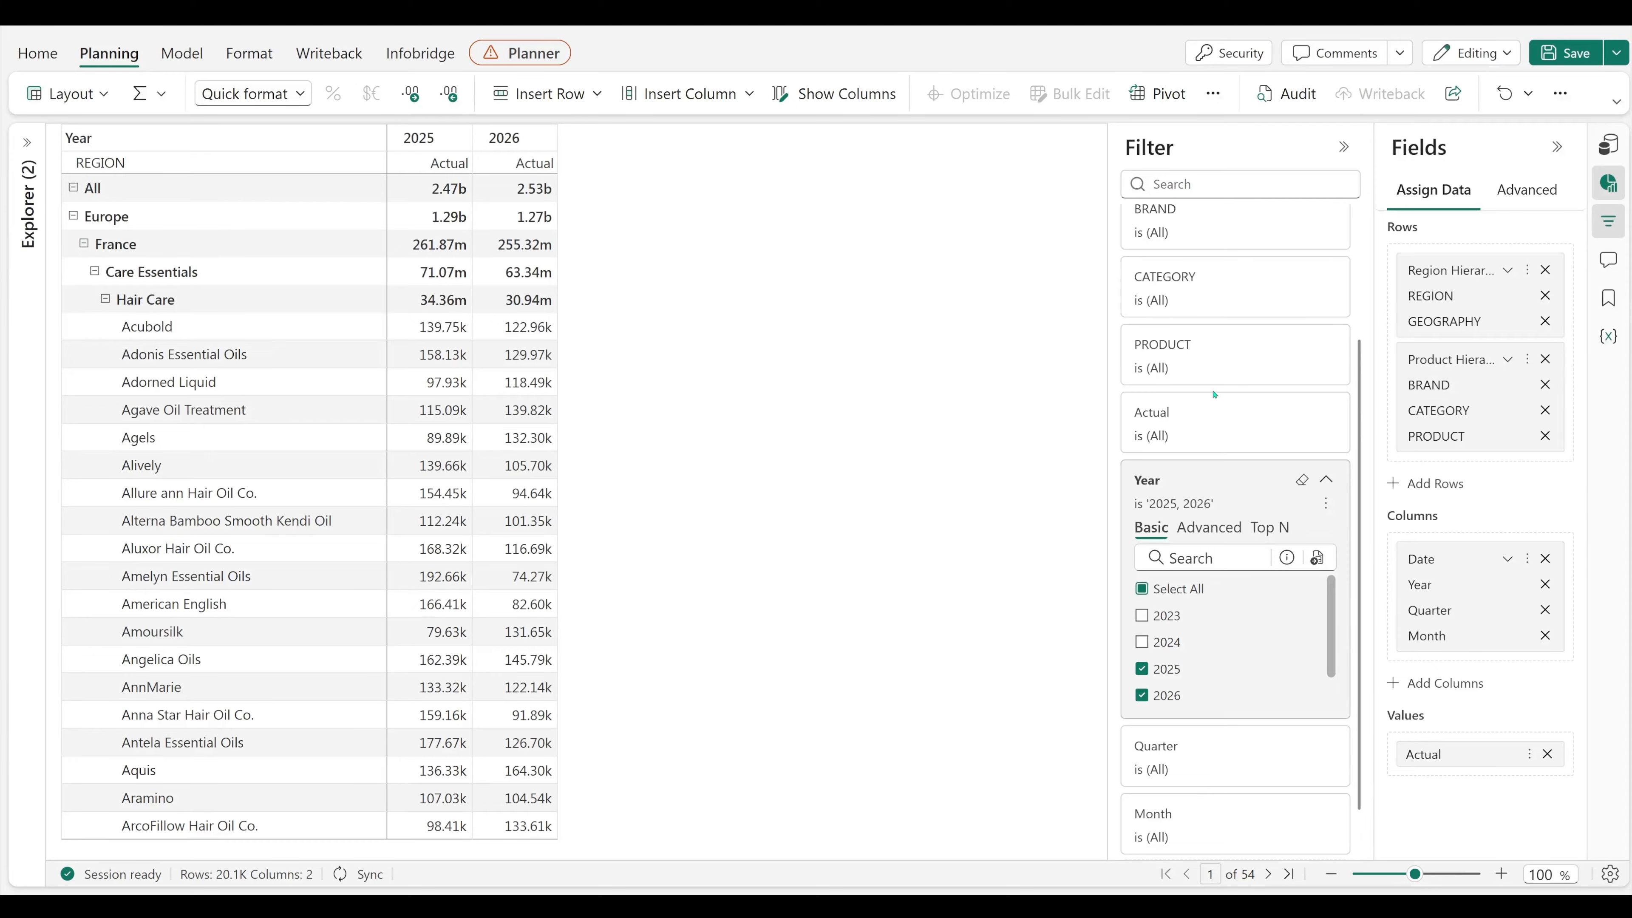
Step: Apply a page-level Top N filter on GEOGRAPHY that shows the top 2 values based on the AC measure
scroll(1214, 394, up, 2)
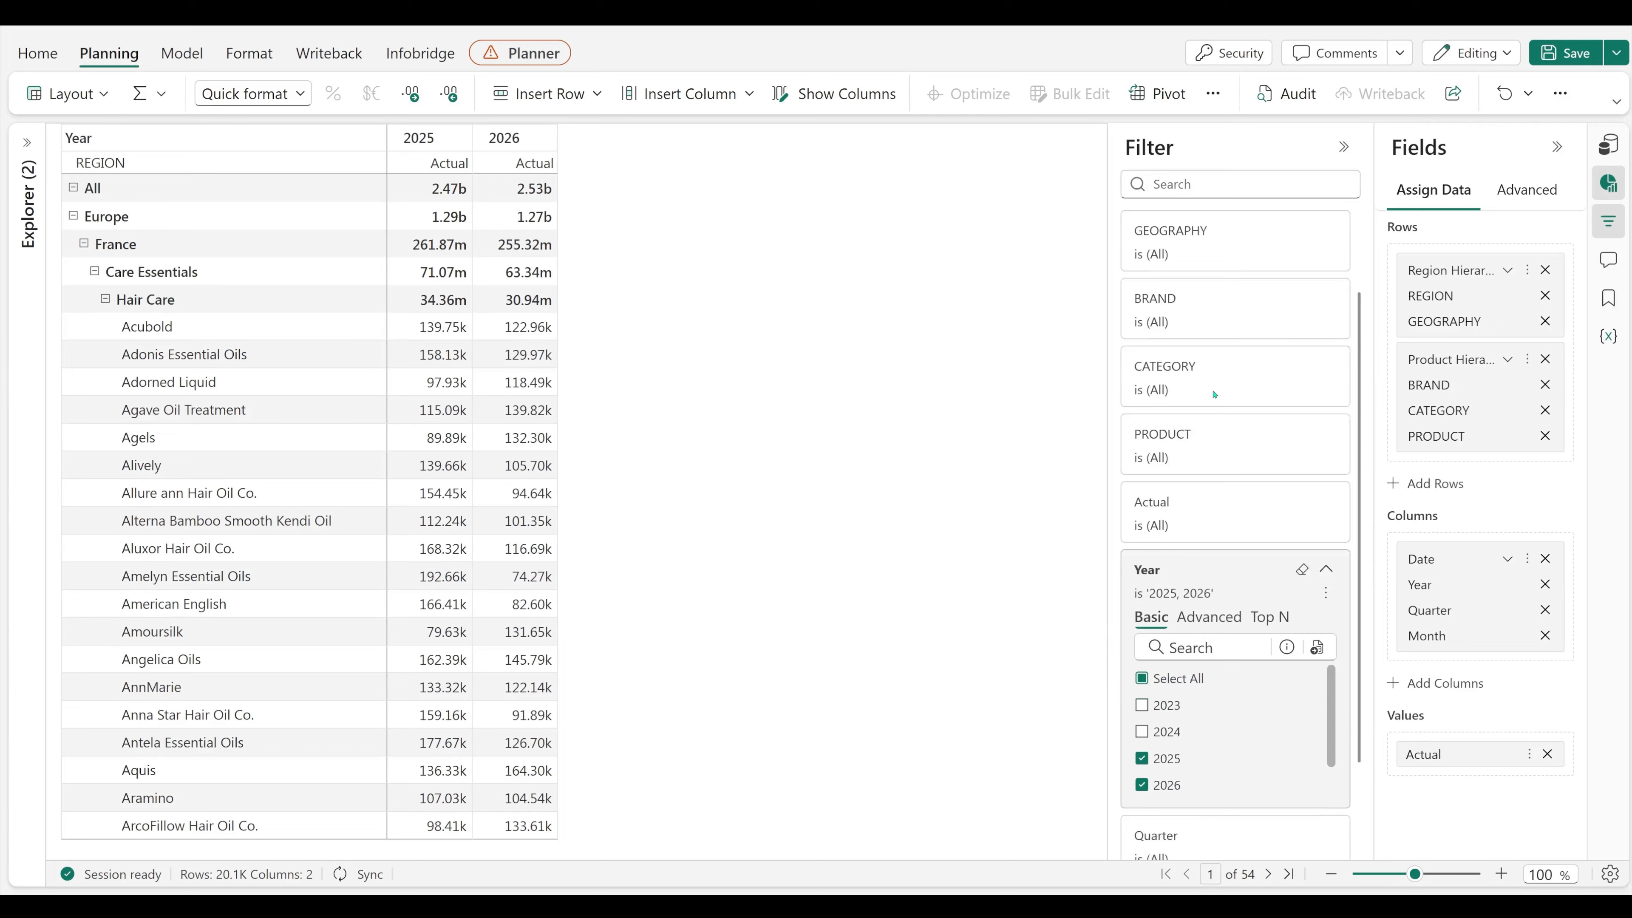
scroll(1213, 394, up, 1)
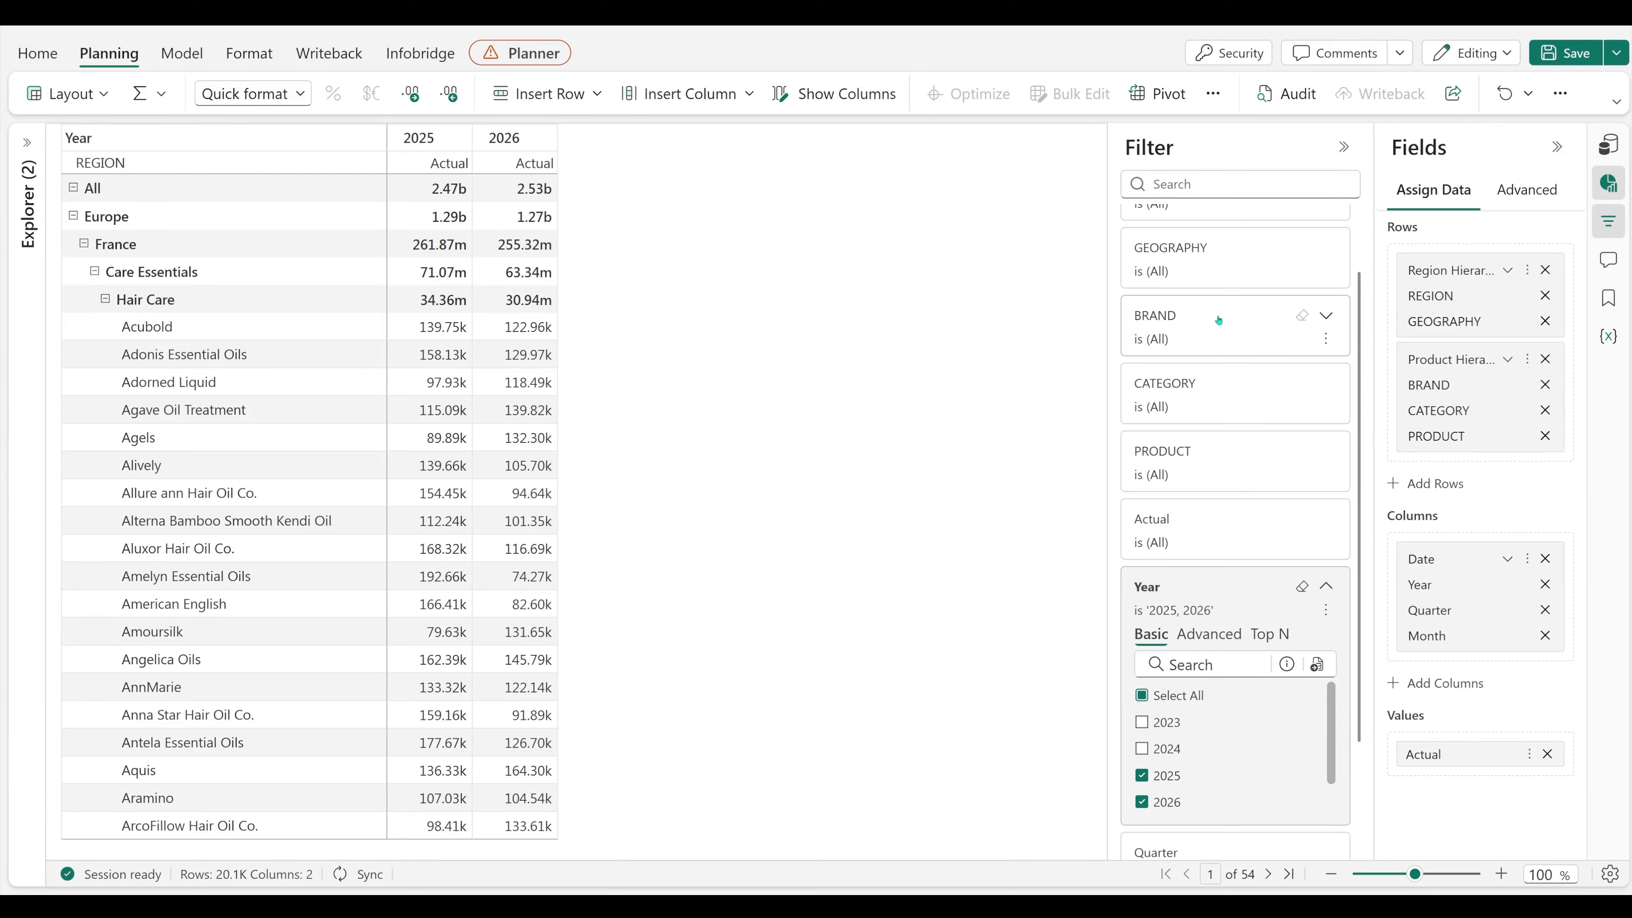
click(1240, 257)
click(1261, 293)
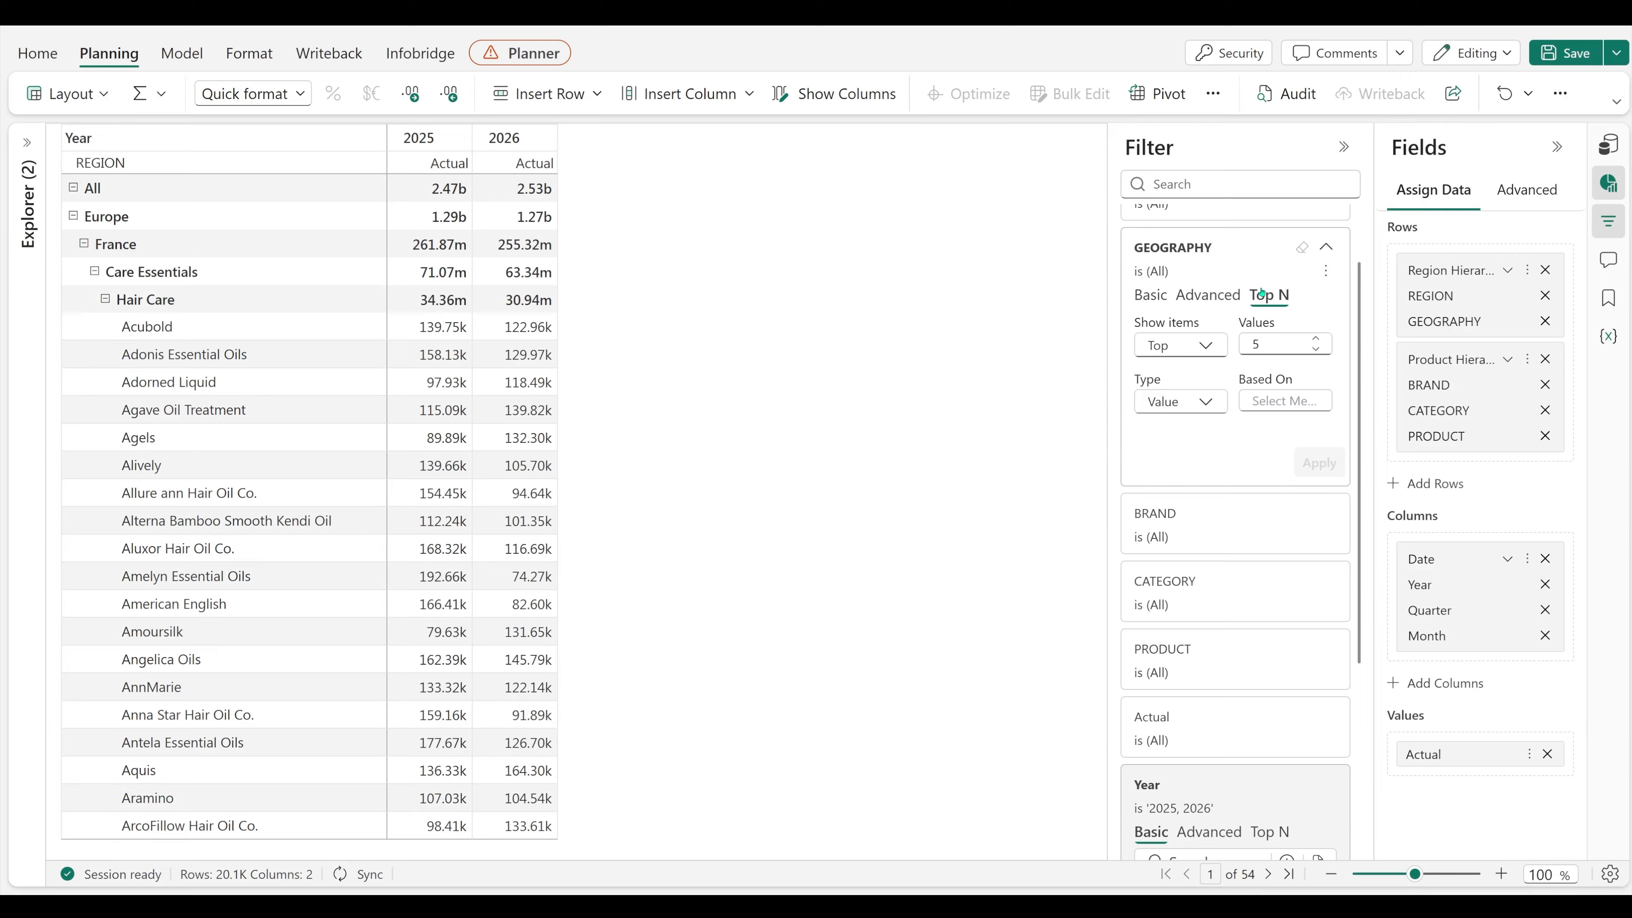
click(1275, 341)
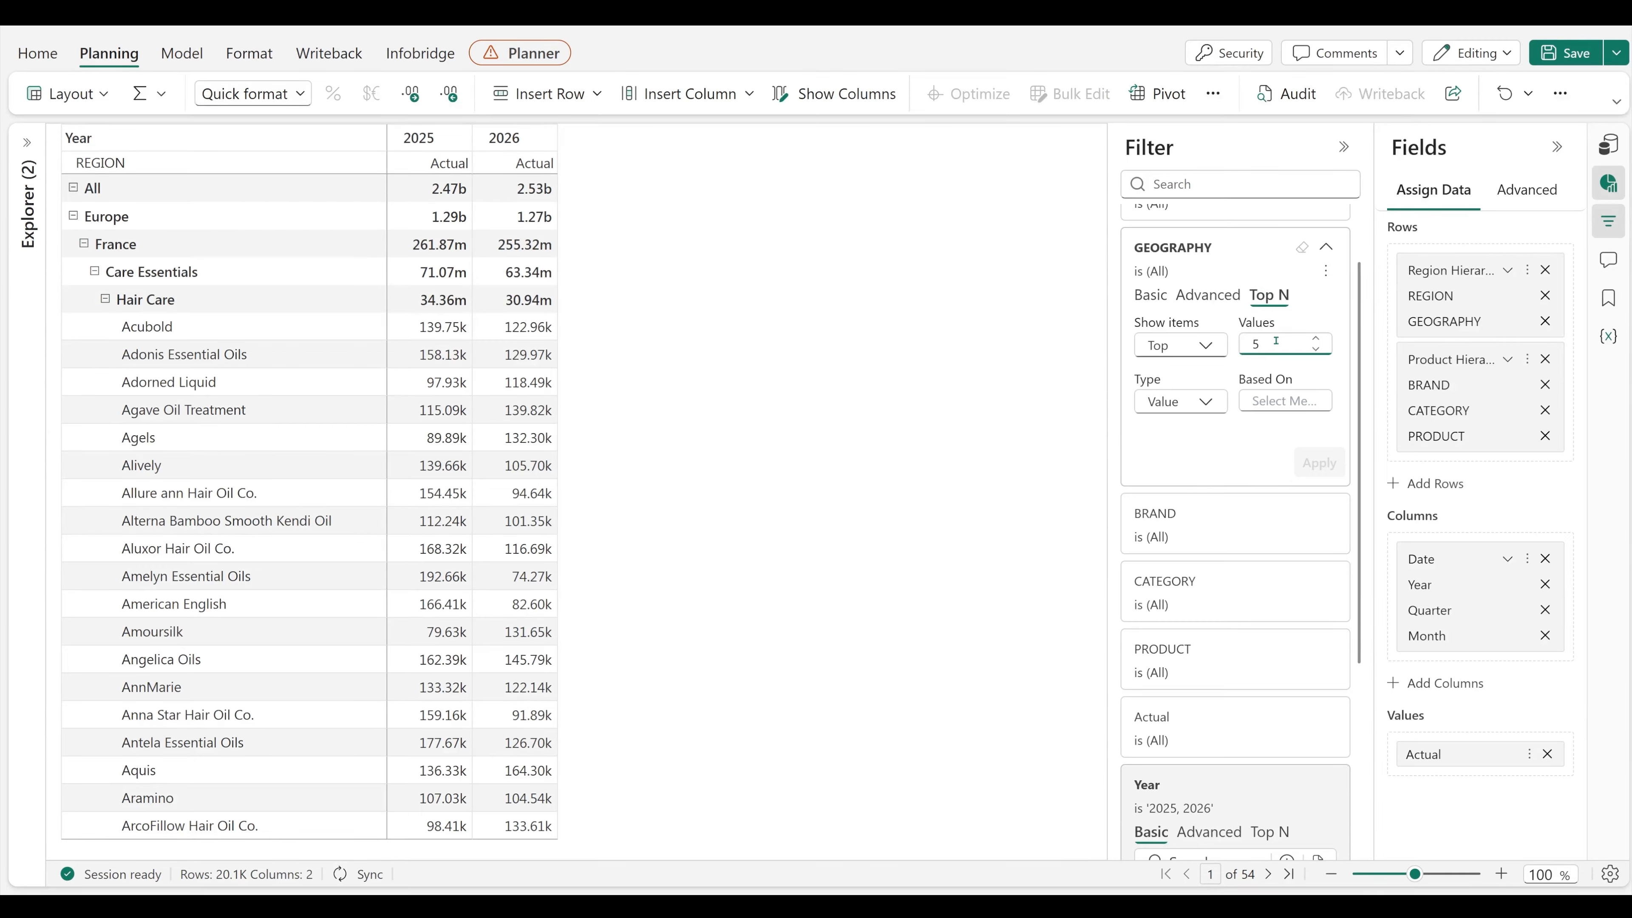
click(1302, 398)
click(1161, 653)
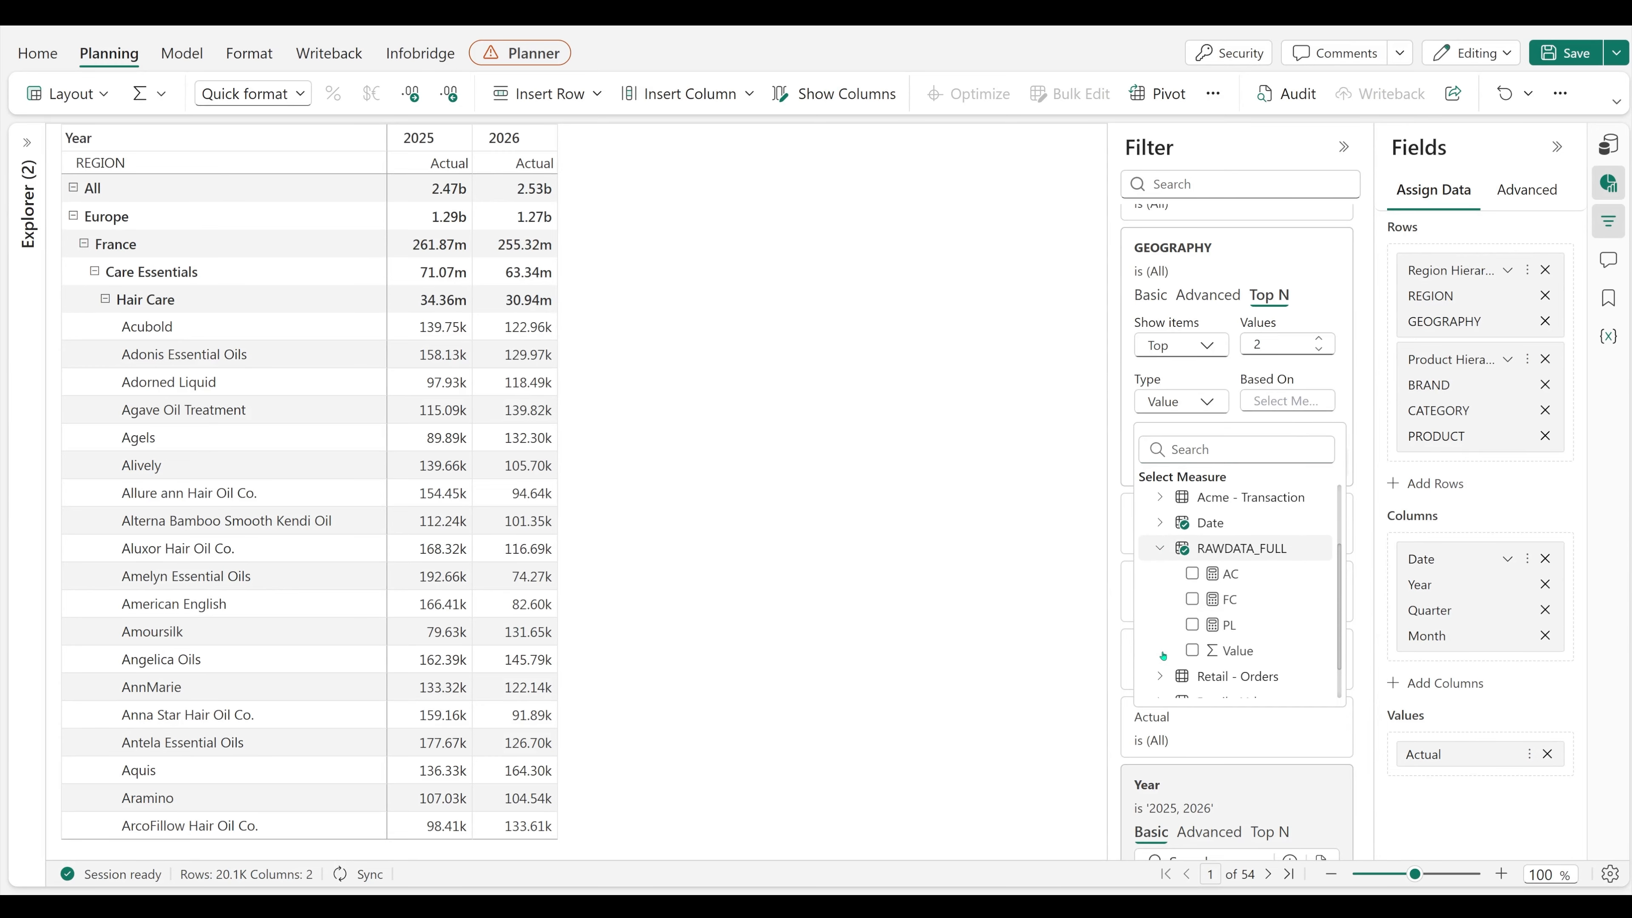
click(1193, 573)
click(1325, 459)
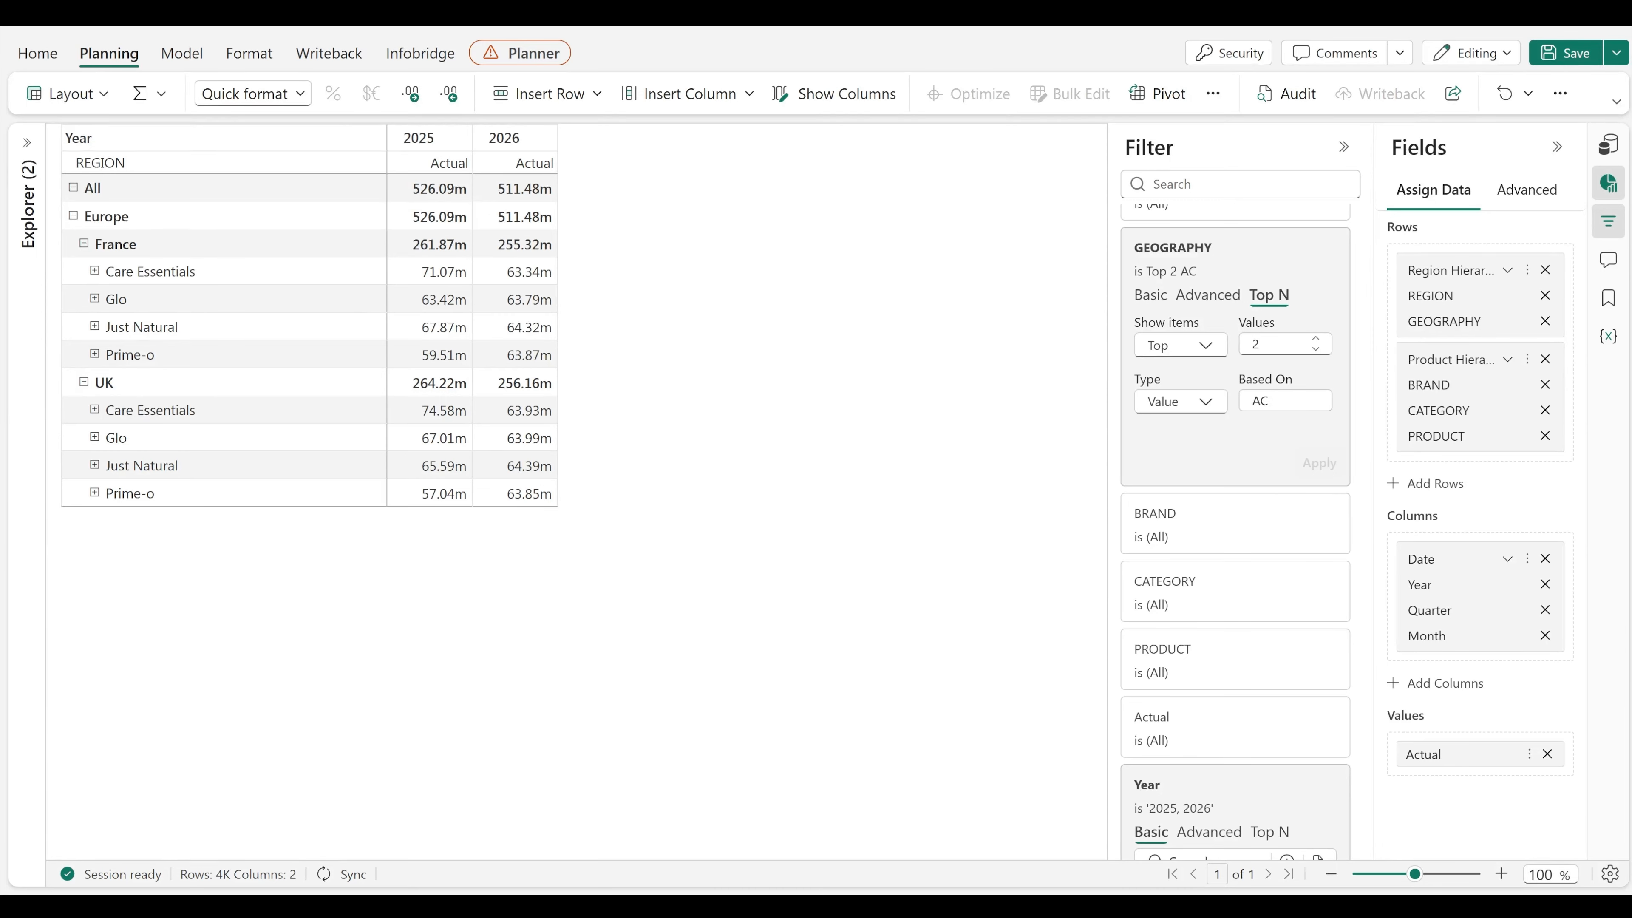
Step: Clear all page-level filters
scroll(1235, 386, up, 2)
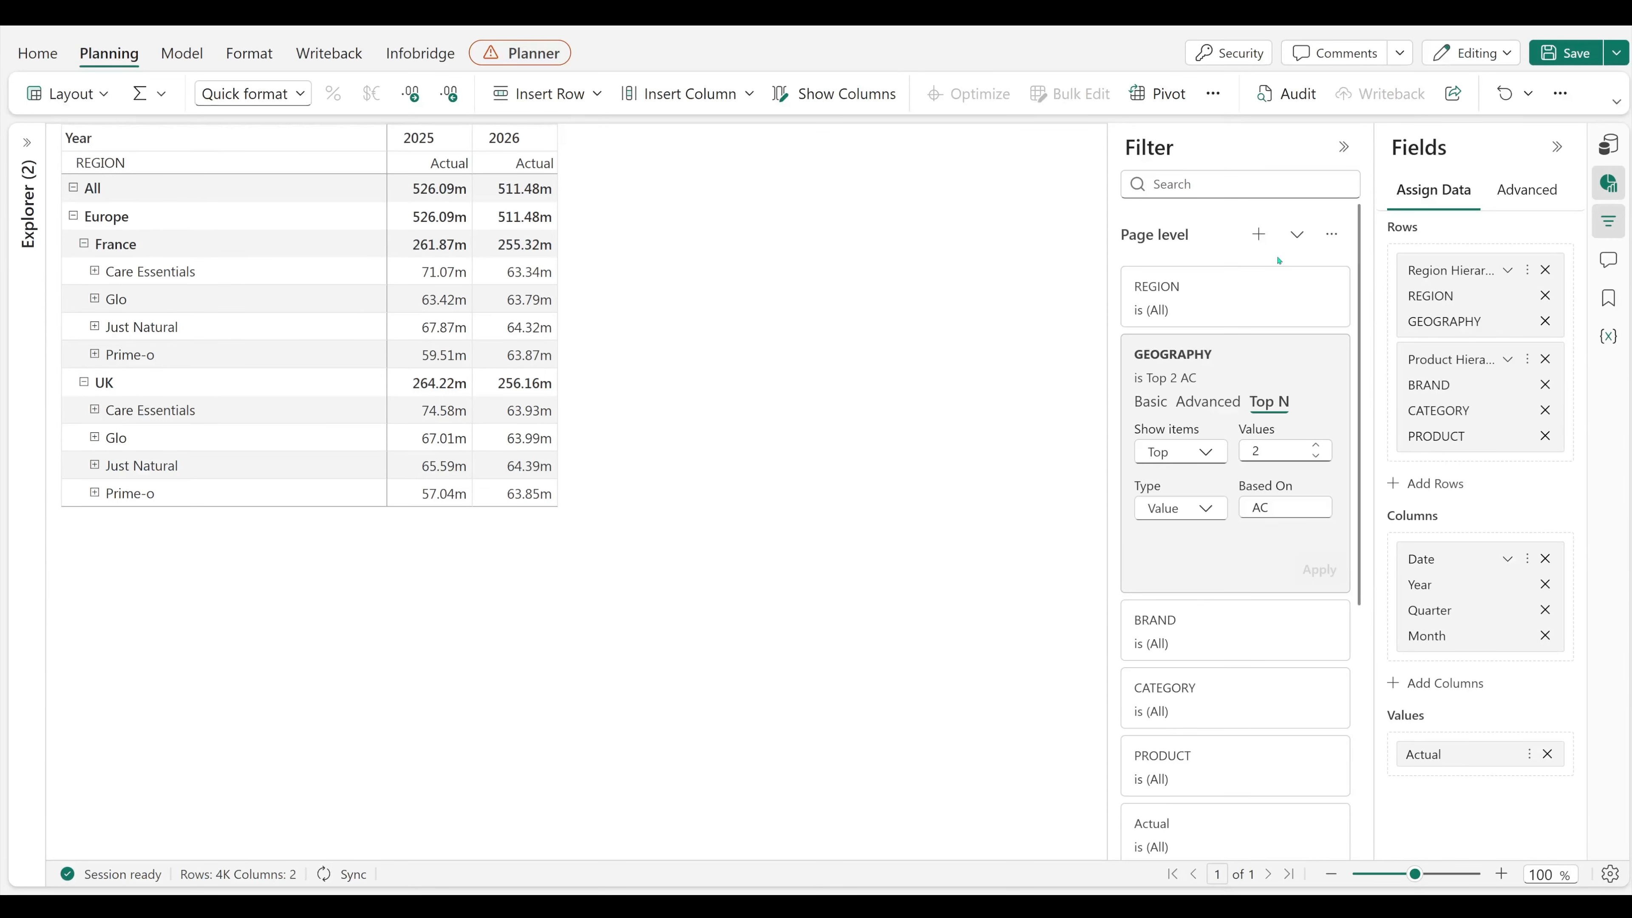
click(1331, 235)
click(1325, 275)
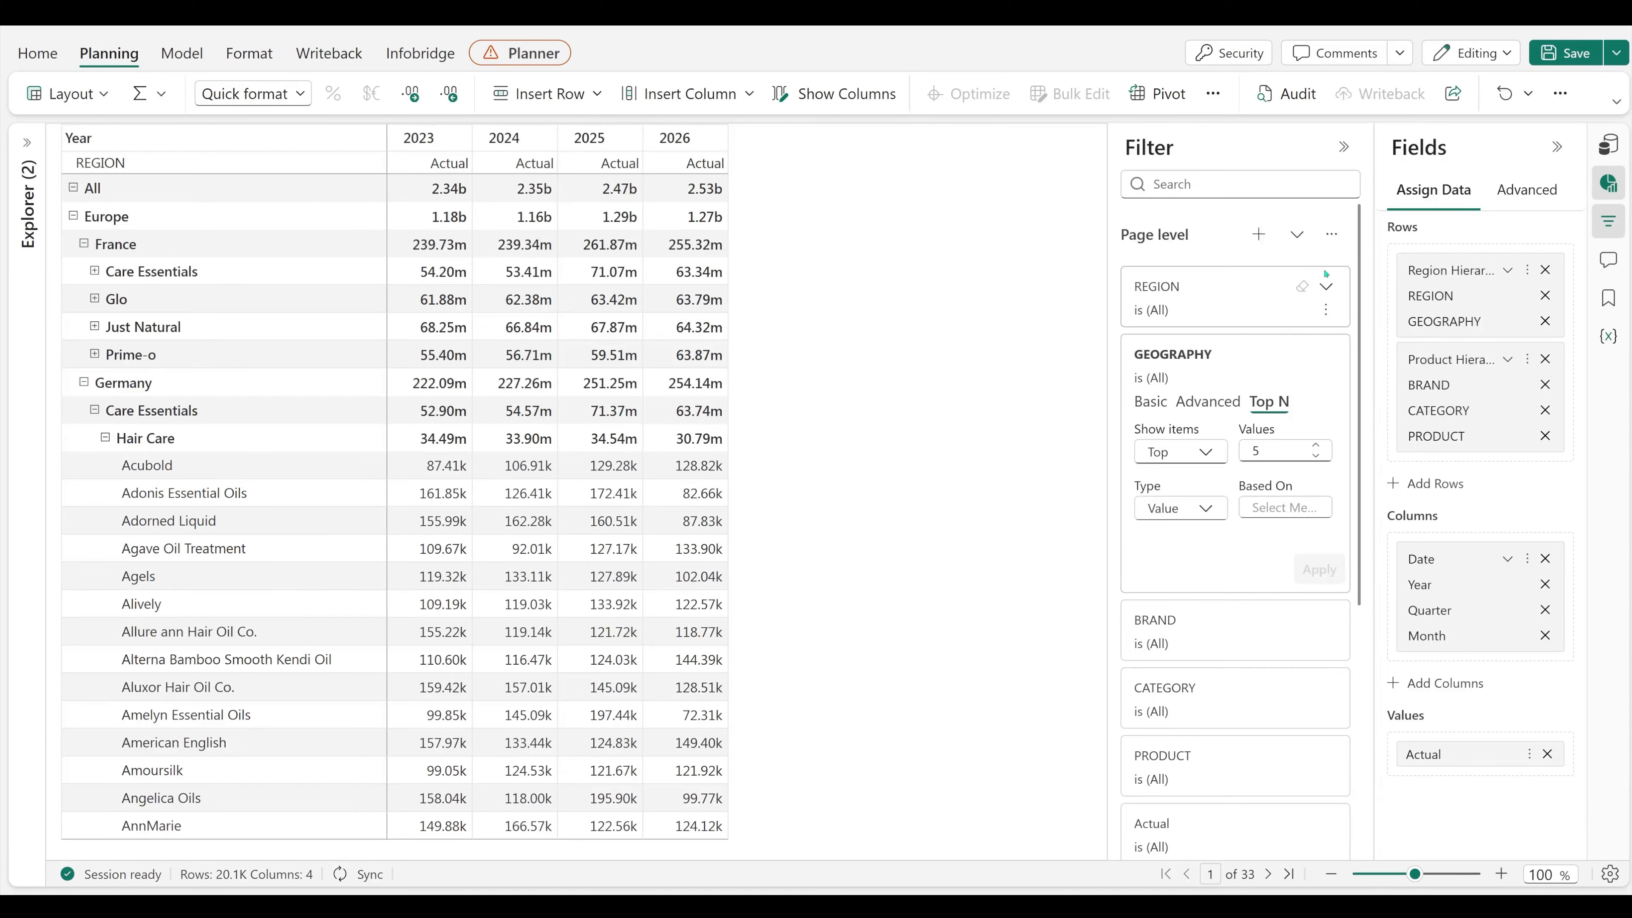
Step: Apply an advanced GEOGRAPHY filter that shows items containing France or Germany
click(1208, 401)
click(1209, 493)
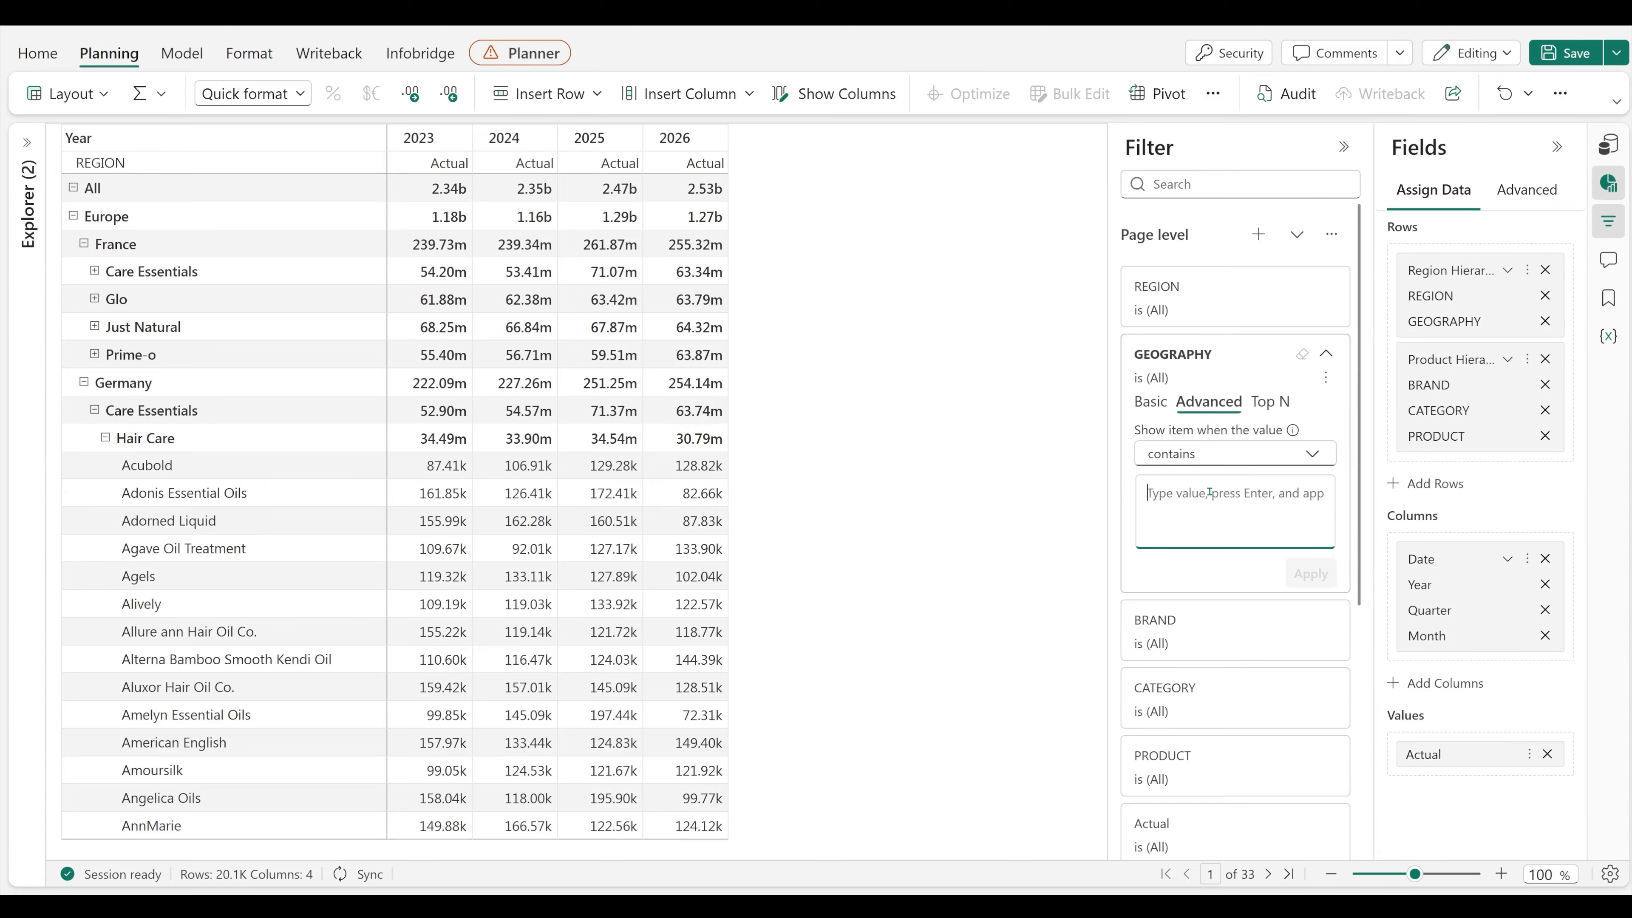
text(France)
key(Return)
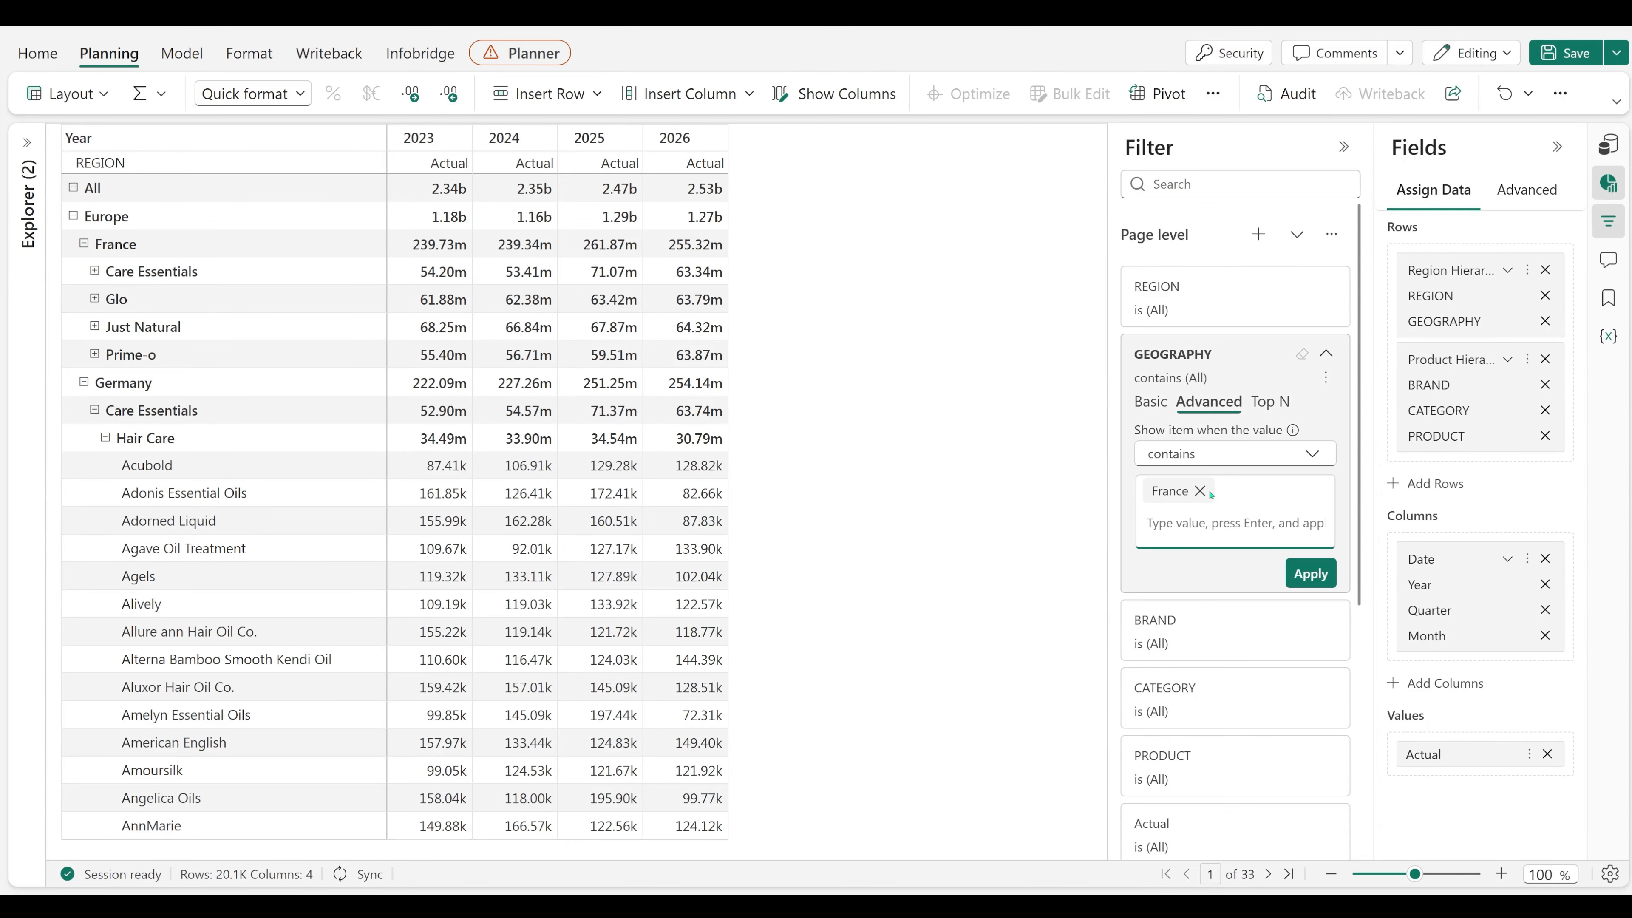
text(Germany)
key(Return)
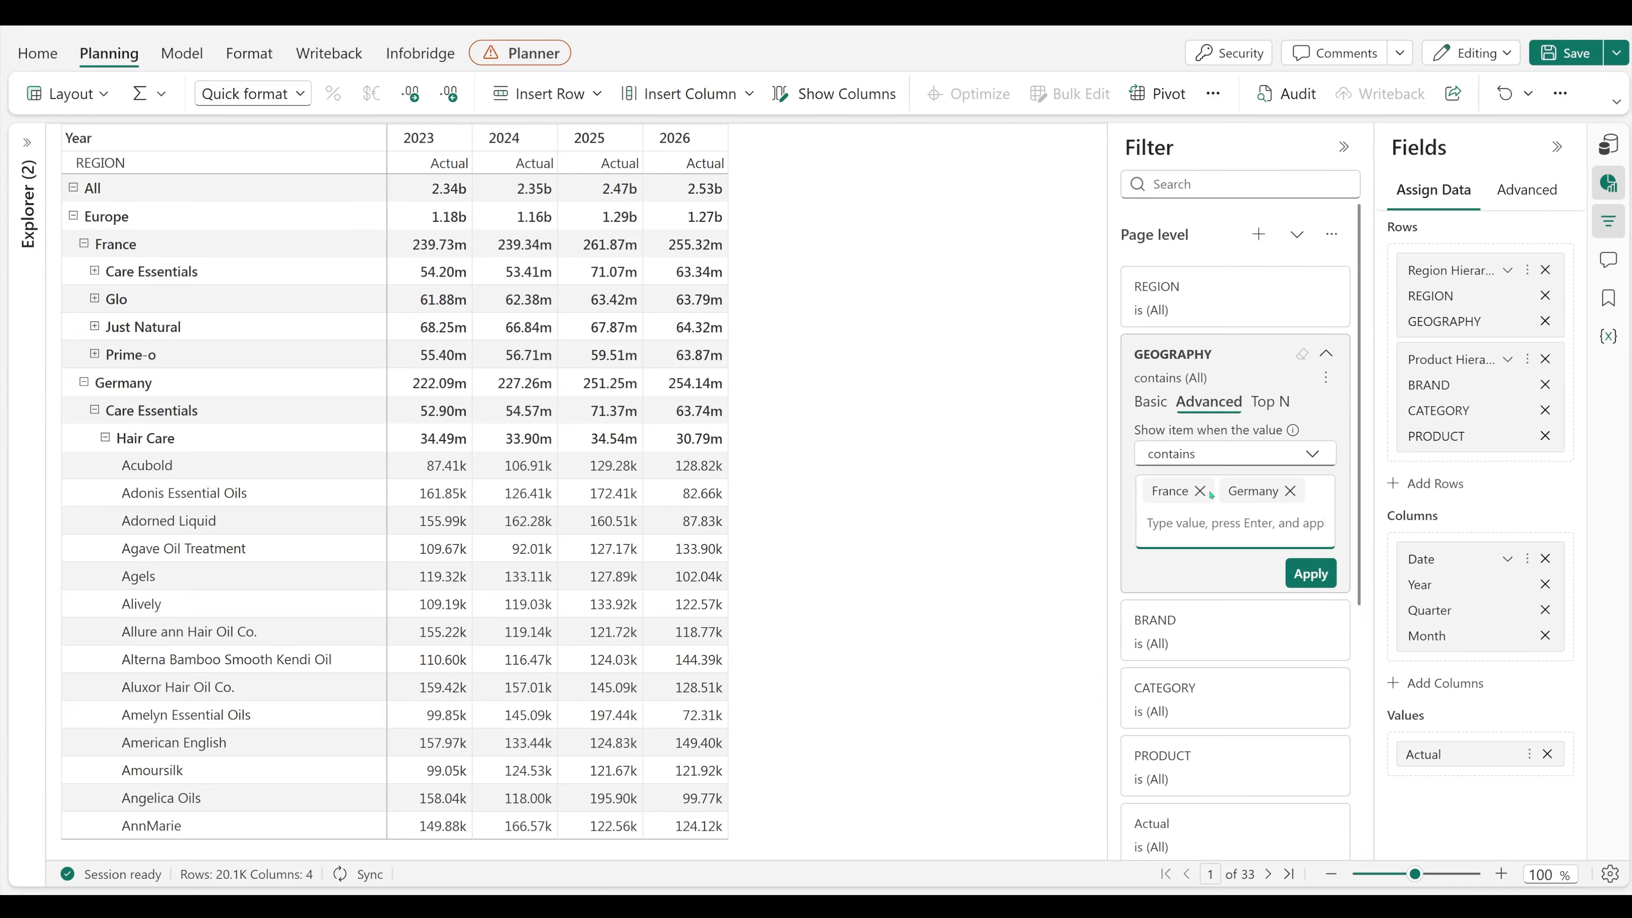
click(1328, 574)
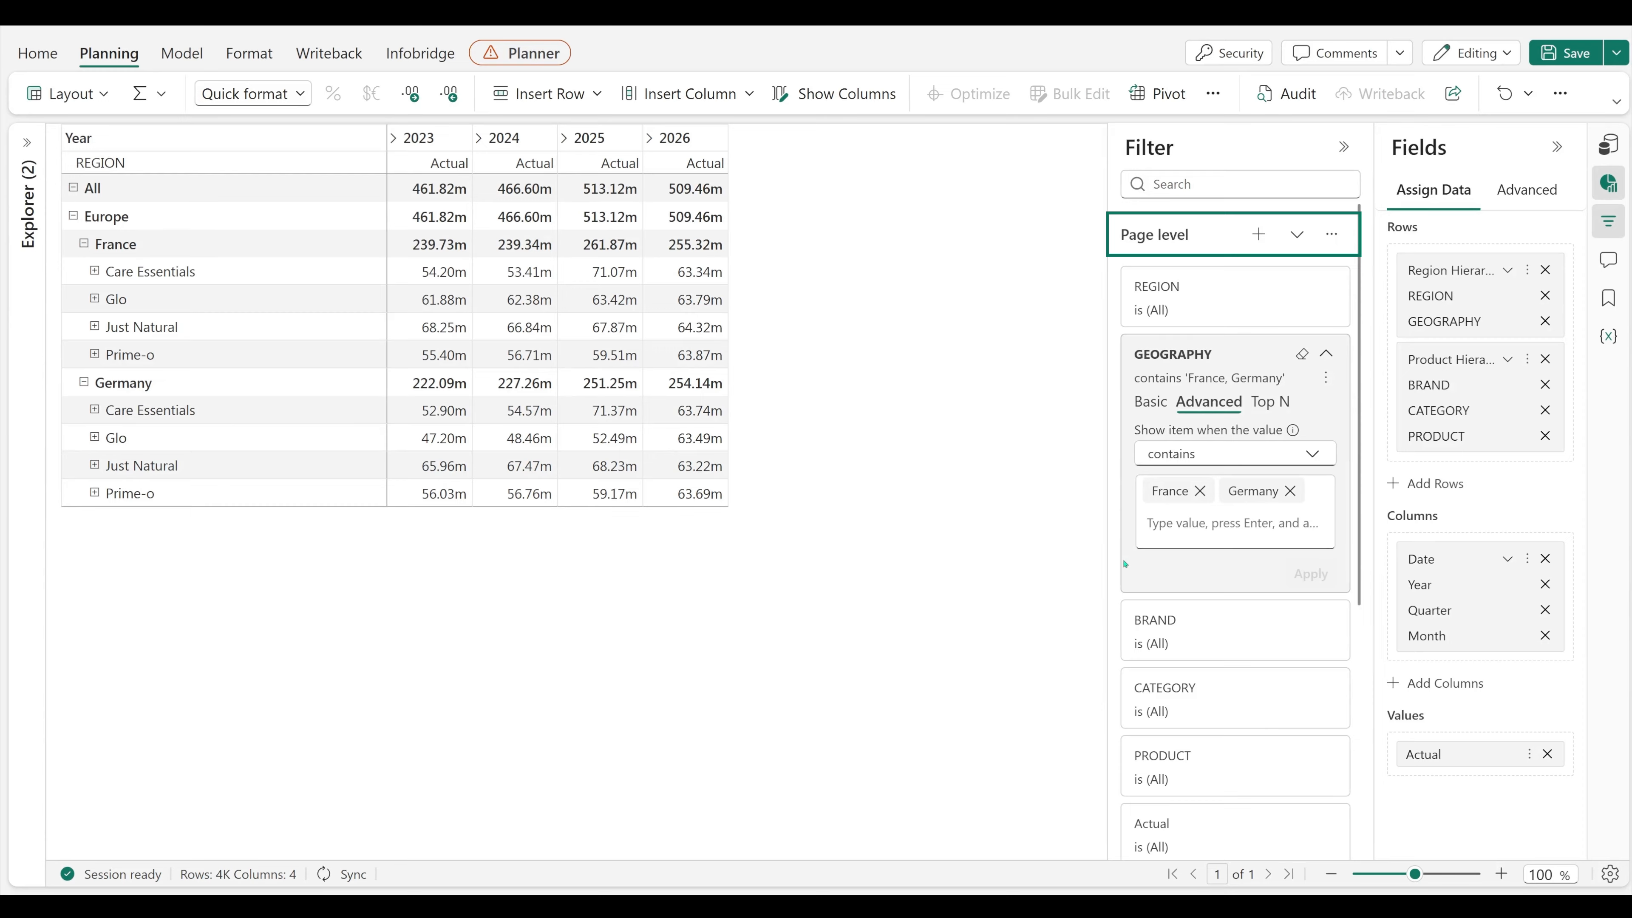
Step: Apply a grouped advanced page filter: GEOGRAPHY is France or Germany, and BRAND is Care Essentials or Glo
scroll(1125, 564, down, 10)
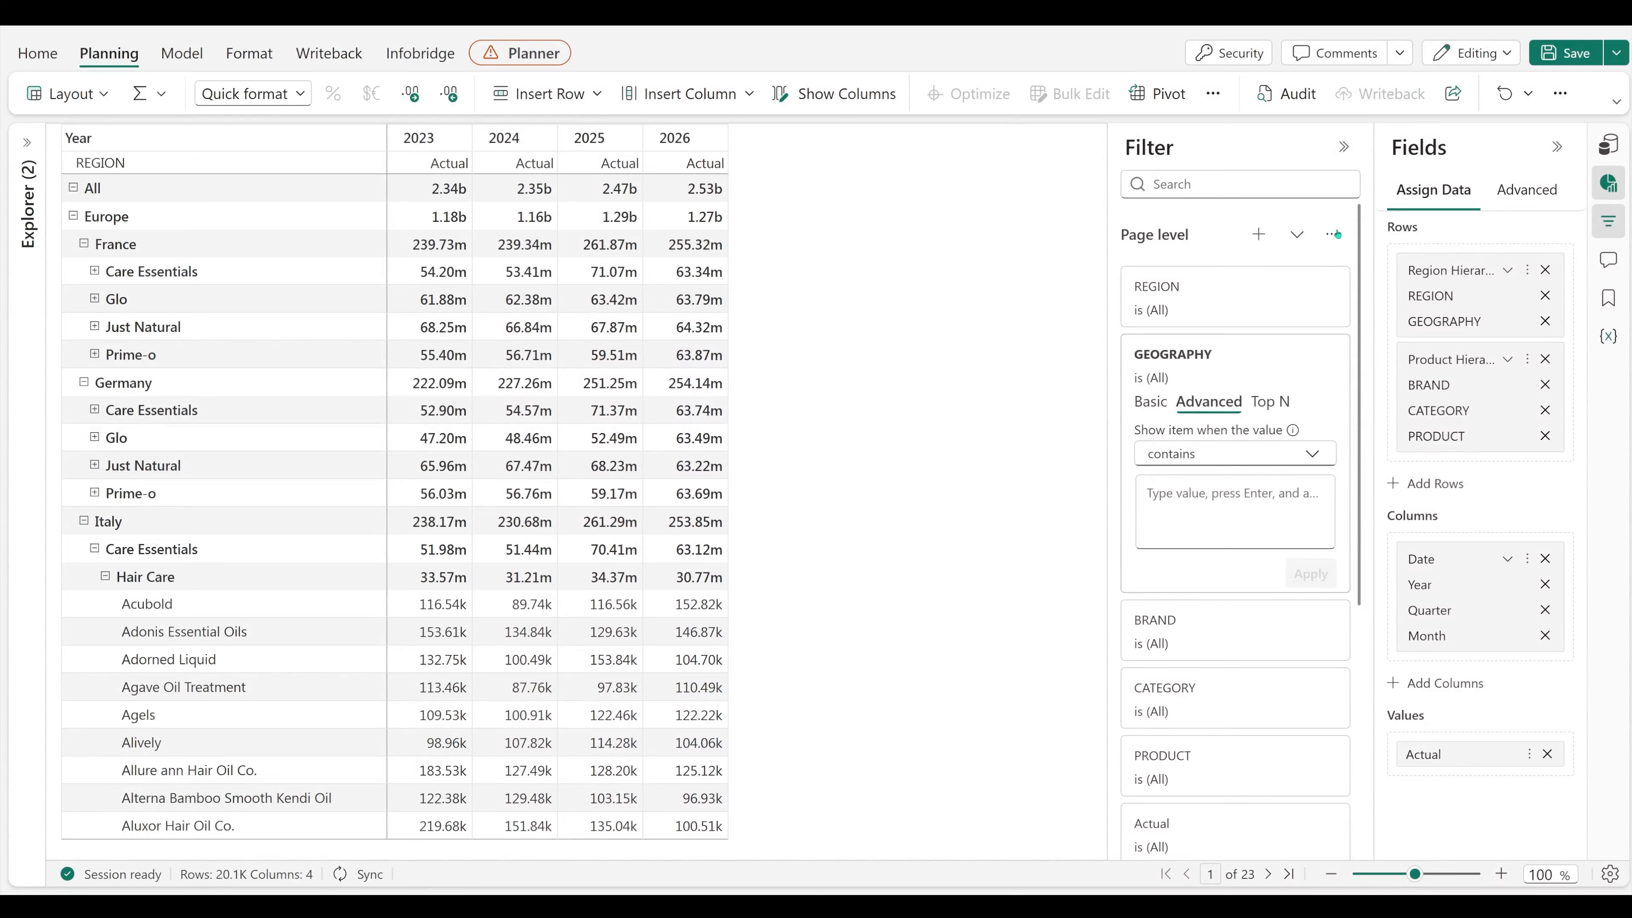
click(1331, 235)
click(1325, 336)
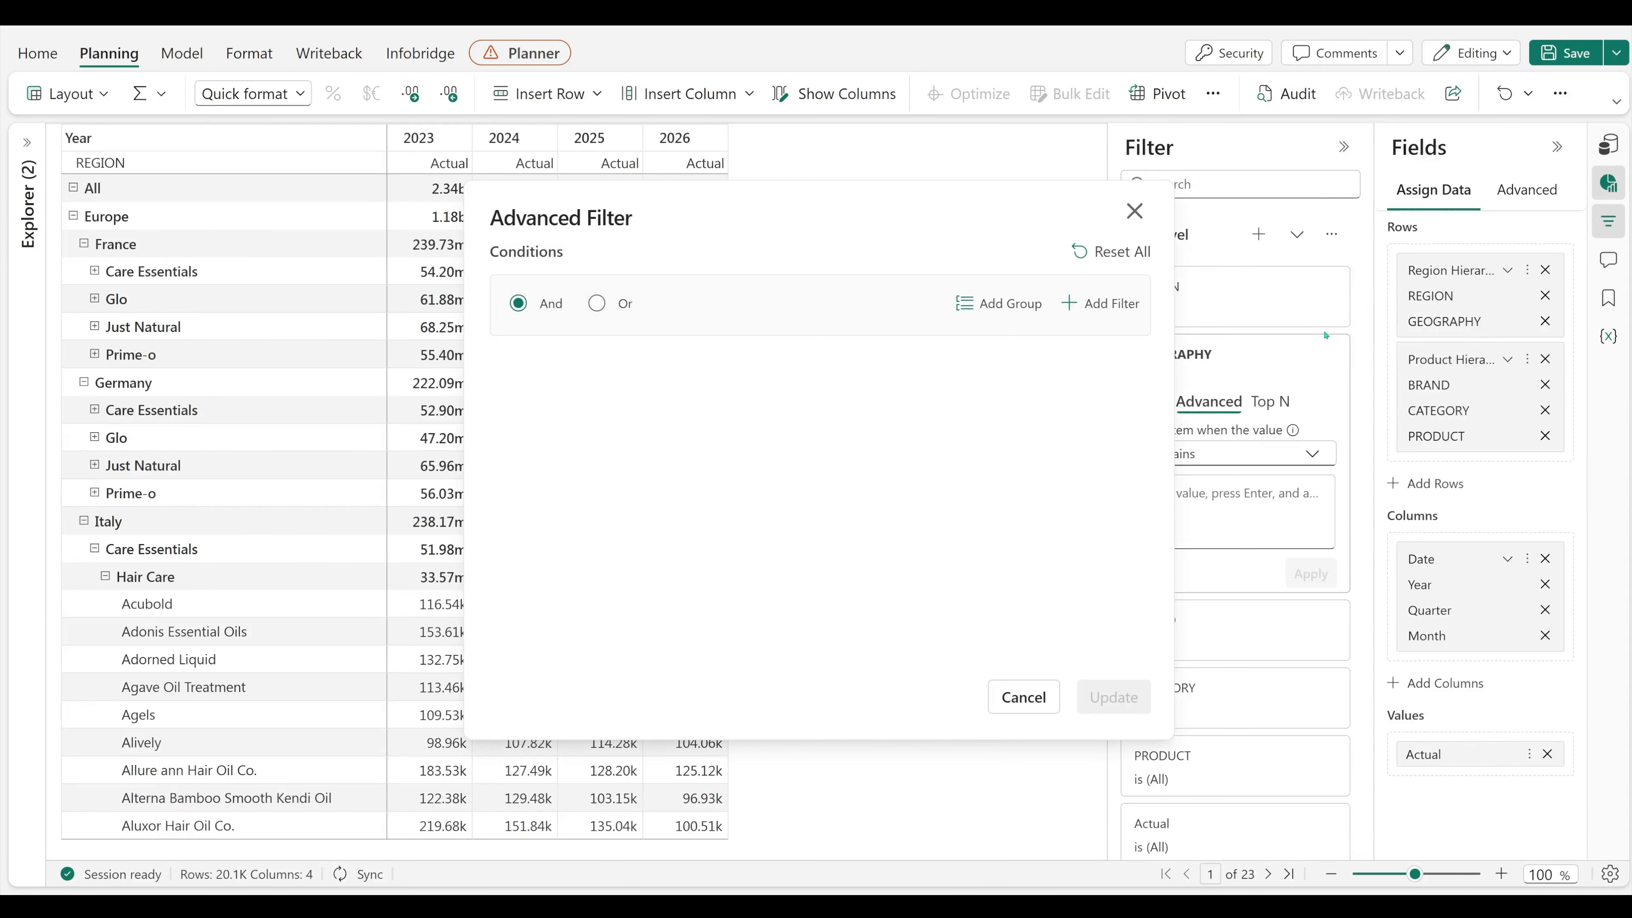
click(977, 304)
click(642, 391)
click(643, 646)
scroll(642, 631, down, 2)
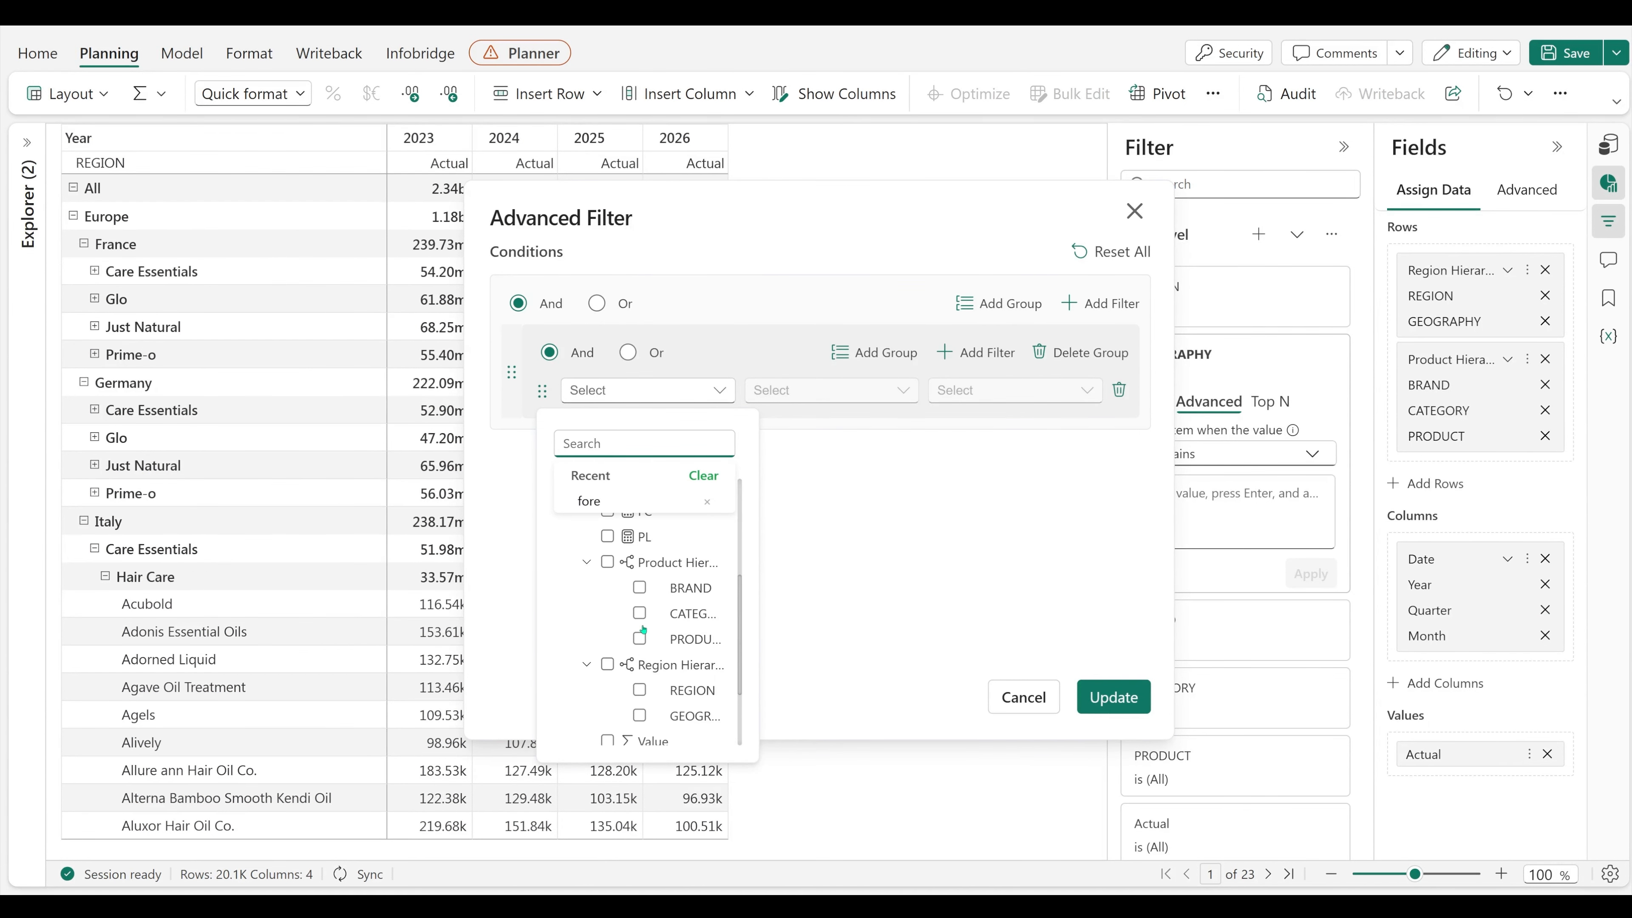
click(643, 715)
click(1015, 391)
click(958, 513)
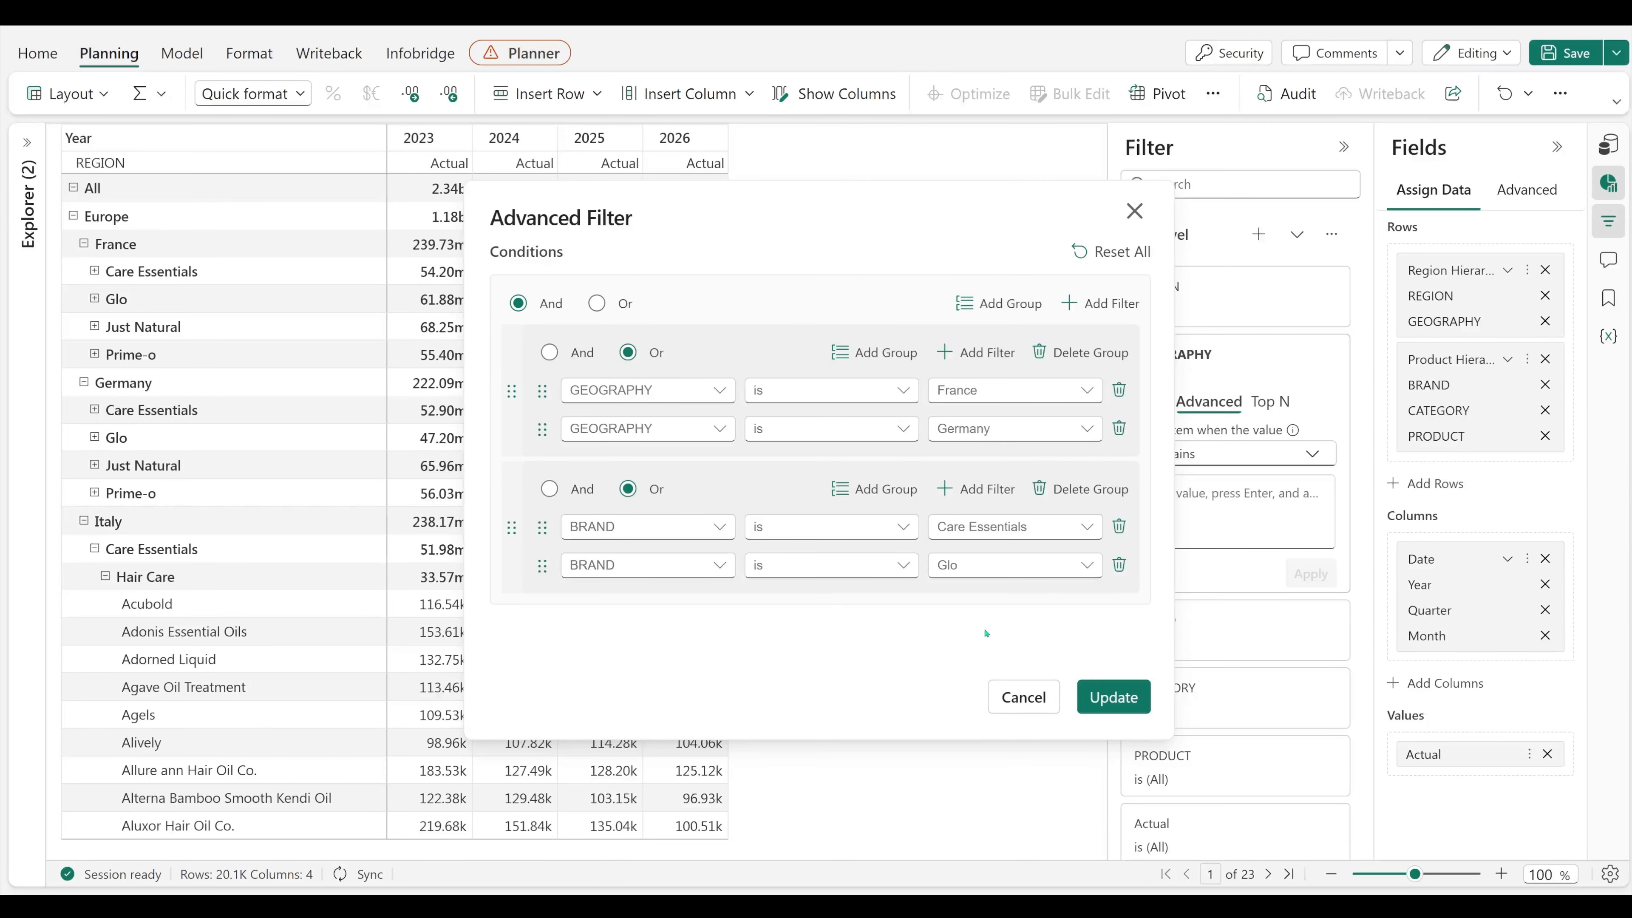
click(1114, 697)
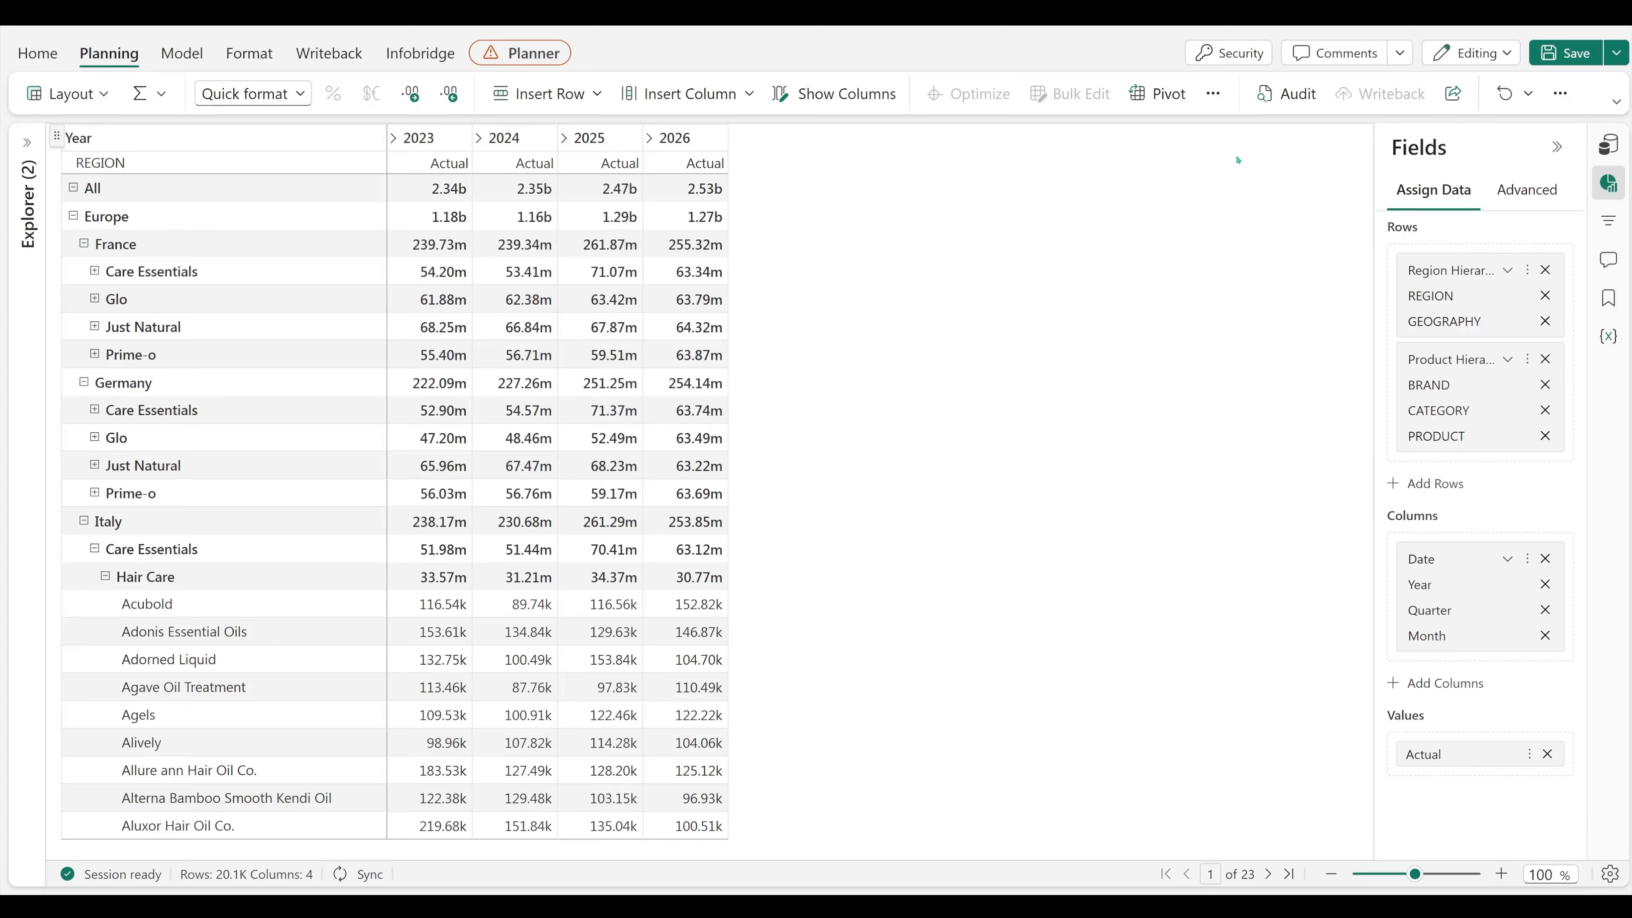
Step: Create and save a filter named Product with the condition PRODUCT is Agels
click(1213, 93)
mouse_move(1315, 208)
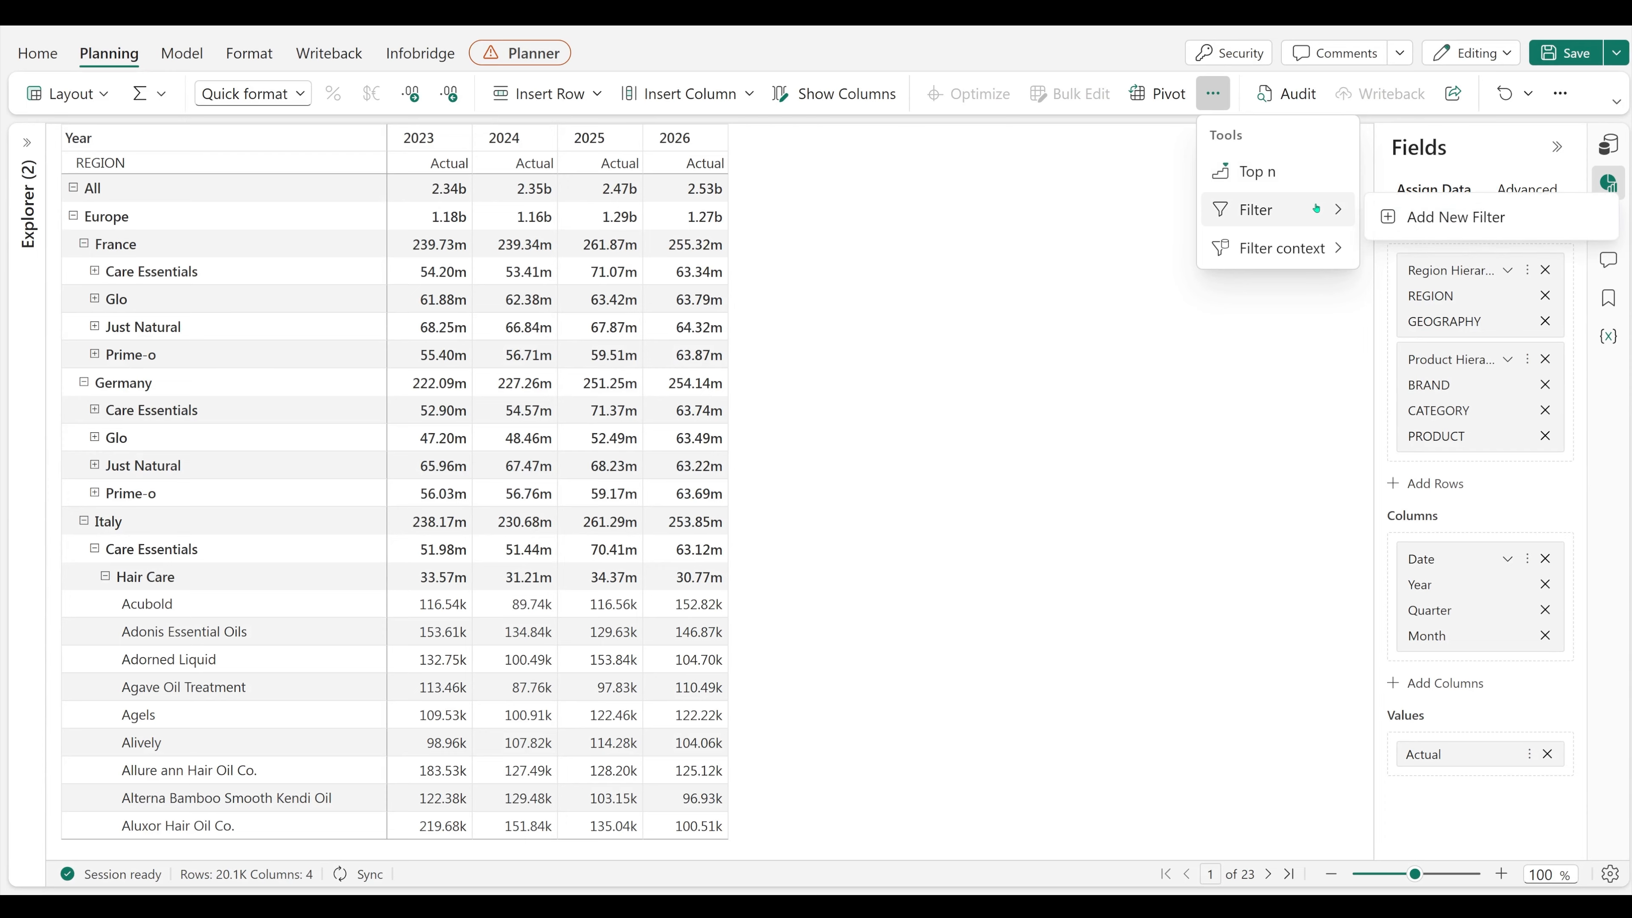
click(1460, 212)
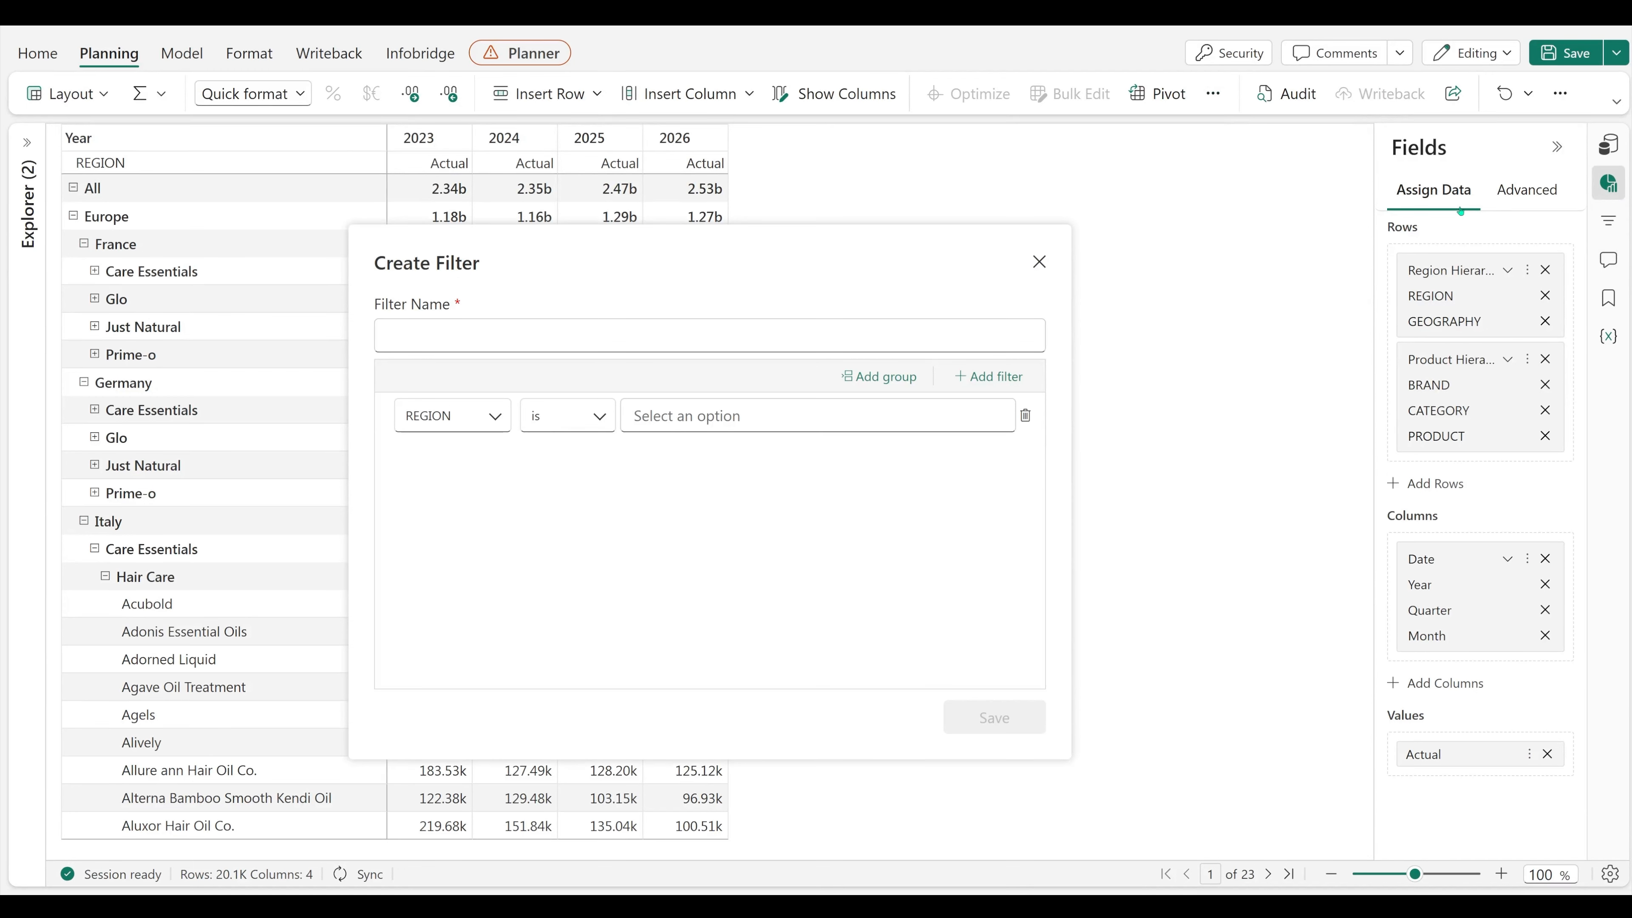
text(Product)
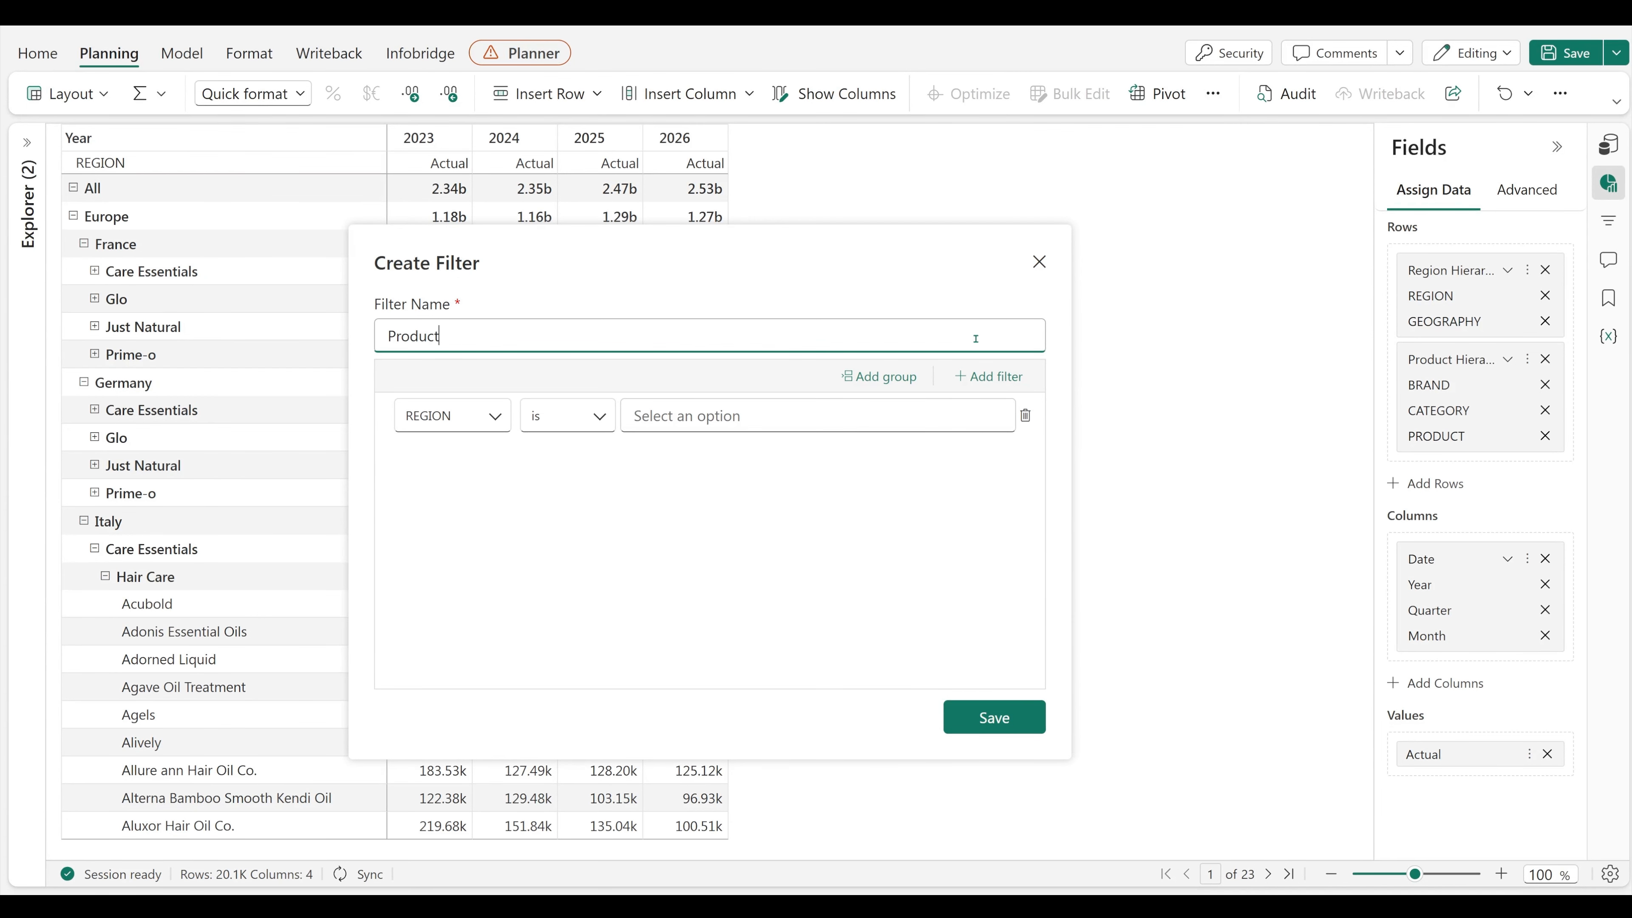
click(489, 428)
click(429, 576)
click(739, 416)
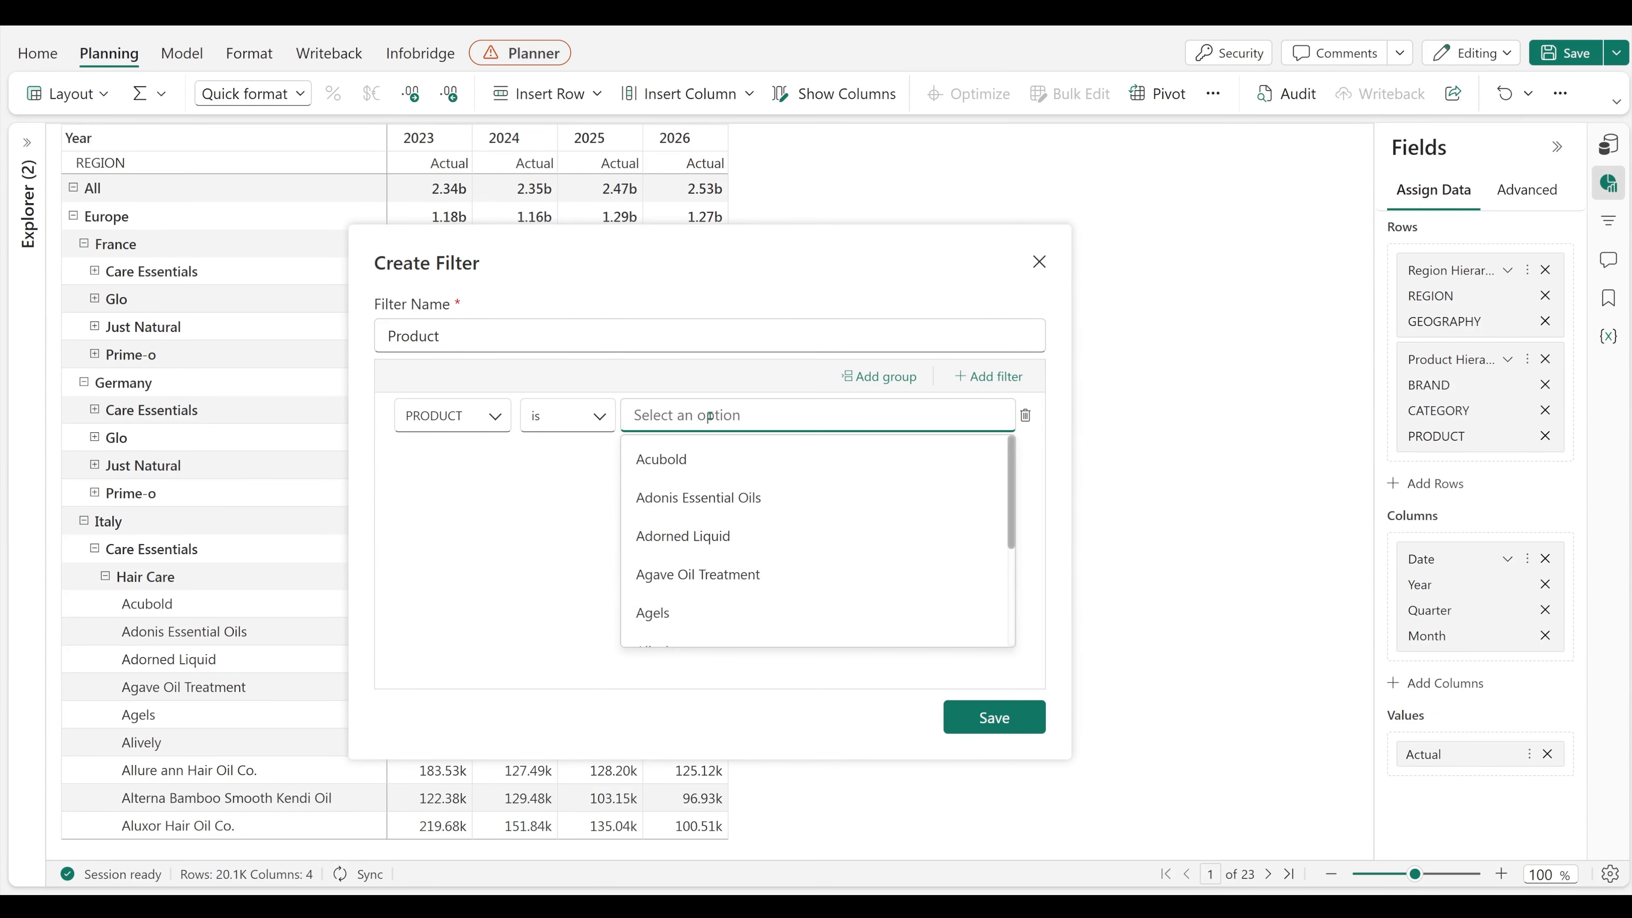
click(771, 610)
click(991, 719)
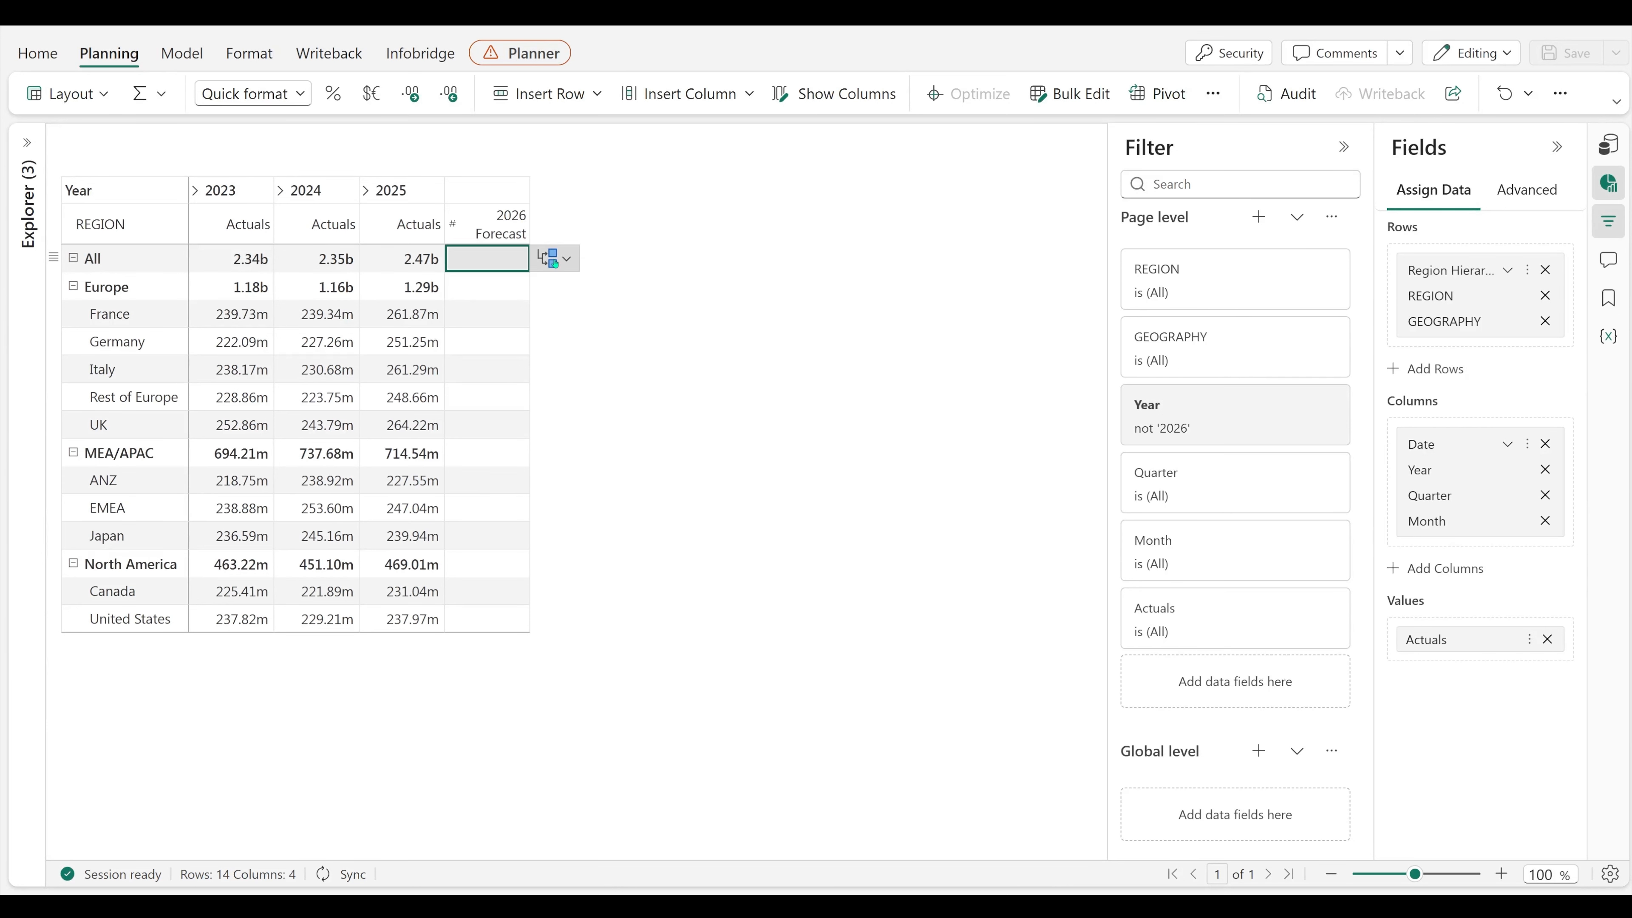
Step: Enter 2.5b as the 2026 Forecast for the All row
text(2.5b)
key(Return)
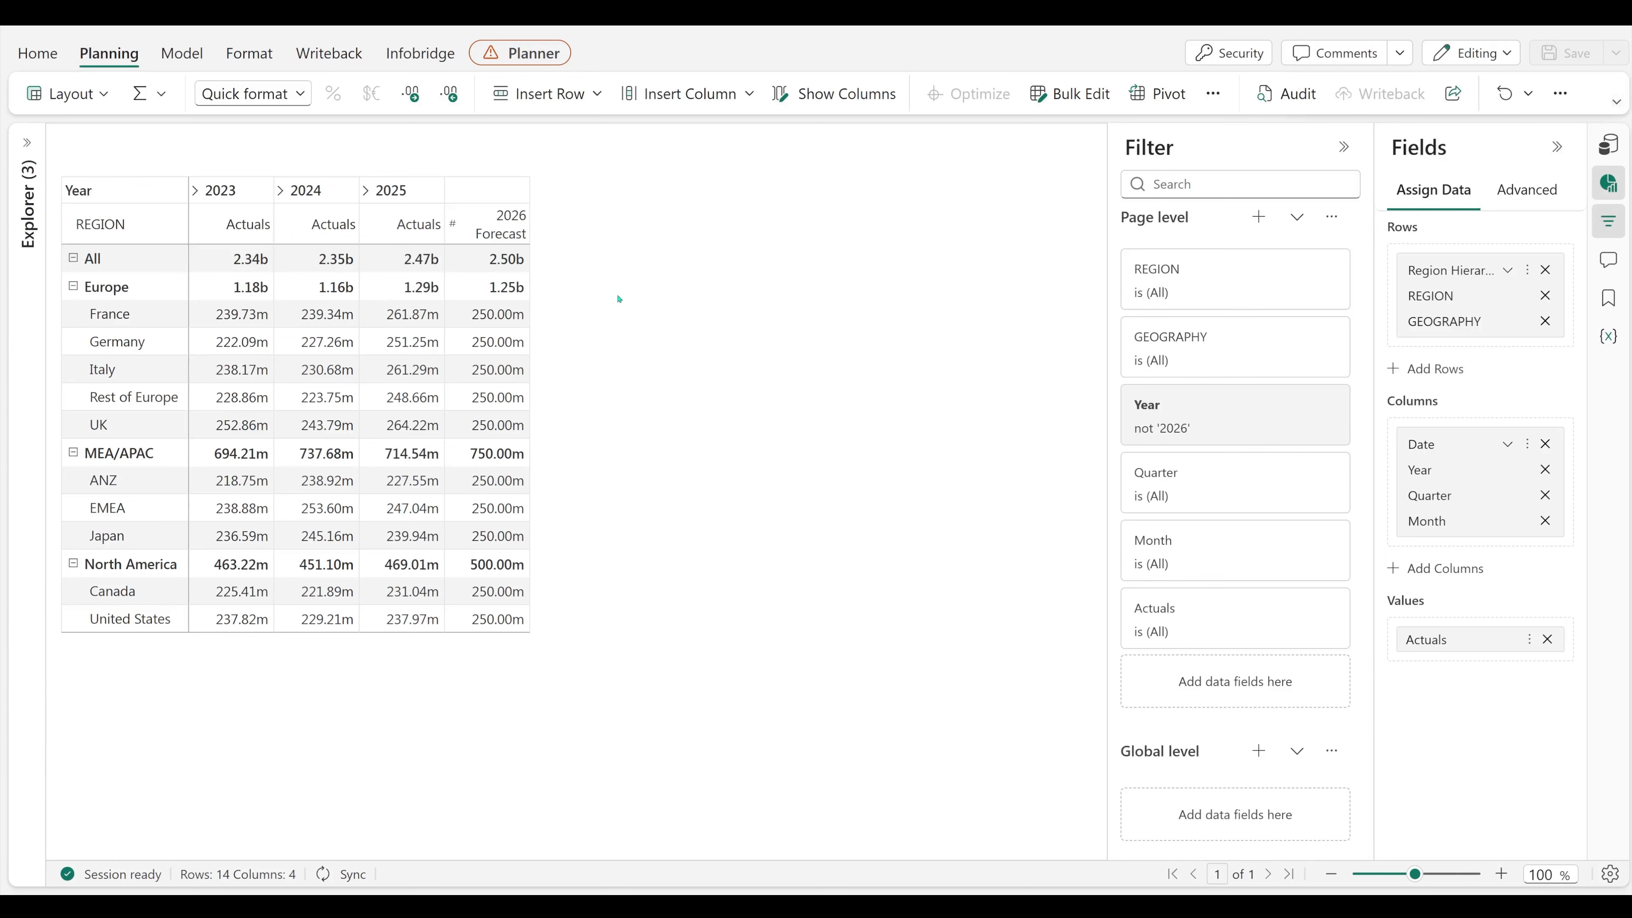
Step: Enable the filter context with BRAND from RAWDATA_FULL as its dimension, save the settings and accept the removal of existing data
click(1212, 93)
mouse_move(1279, 245)
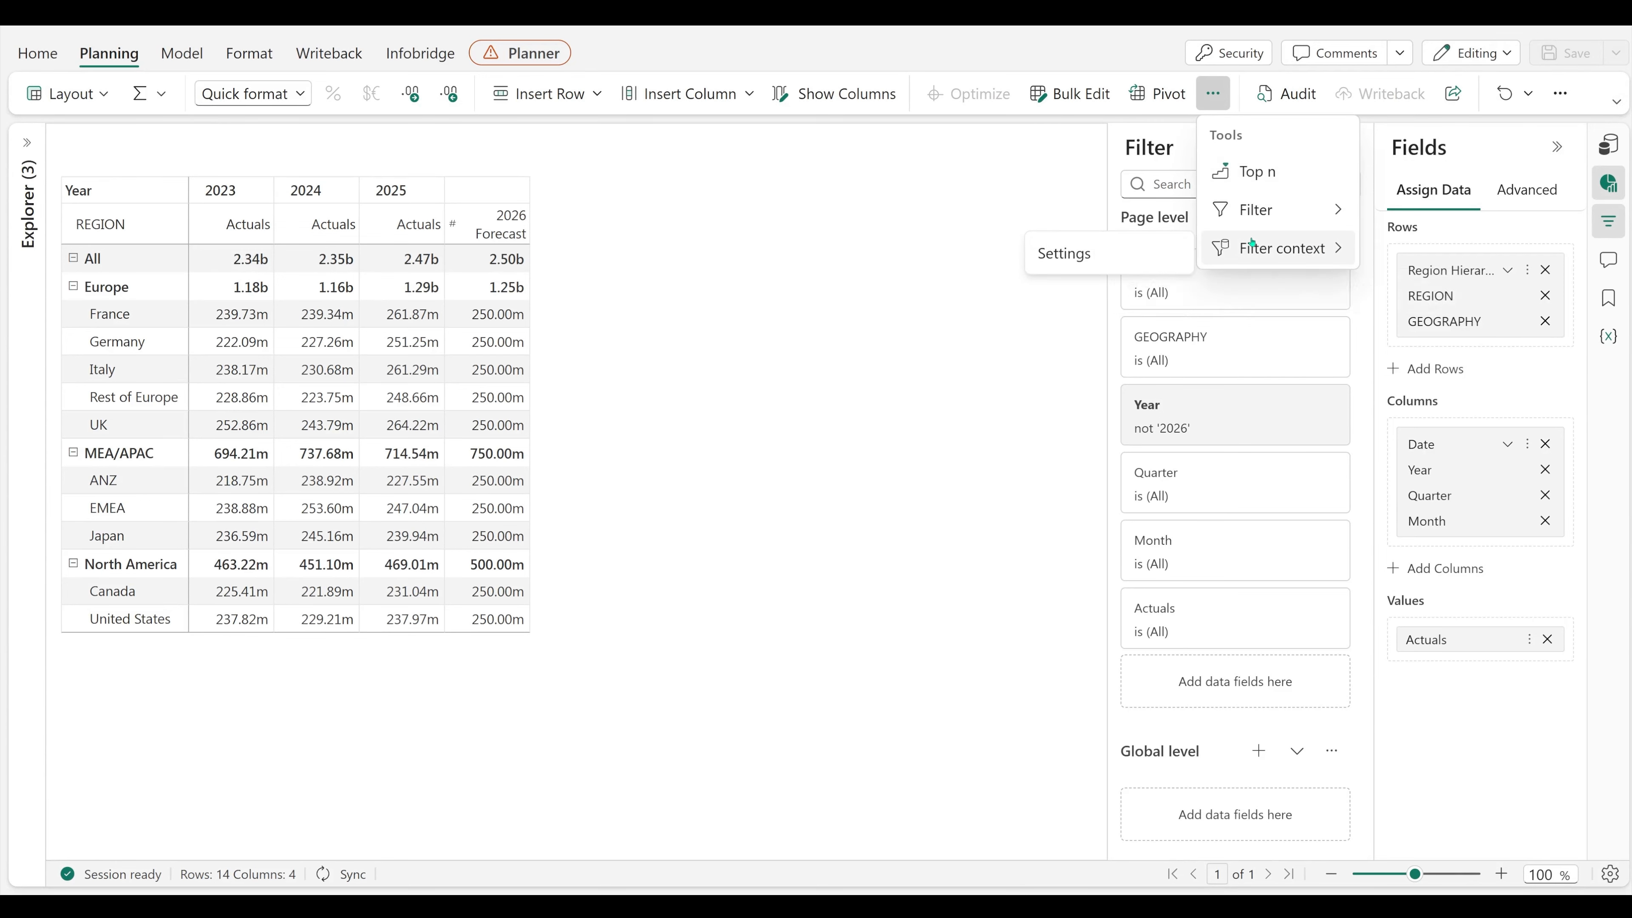
click(1064, 251)
click(959, 358)
click(863, 448)
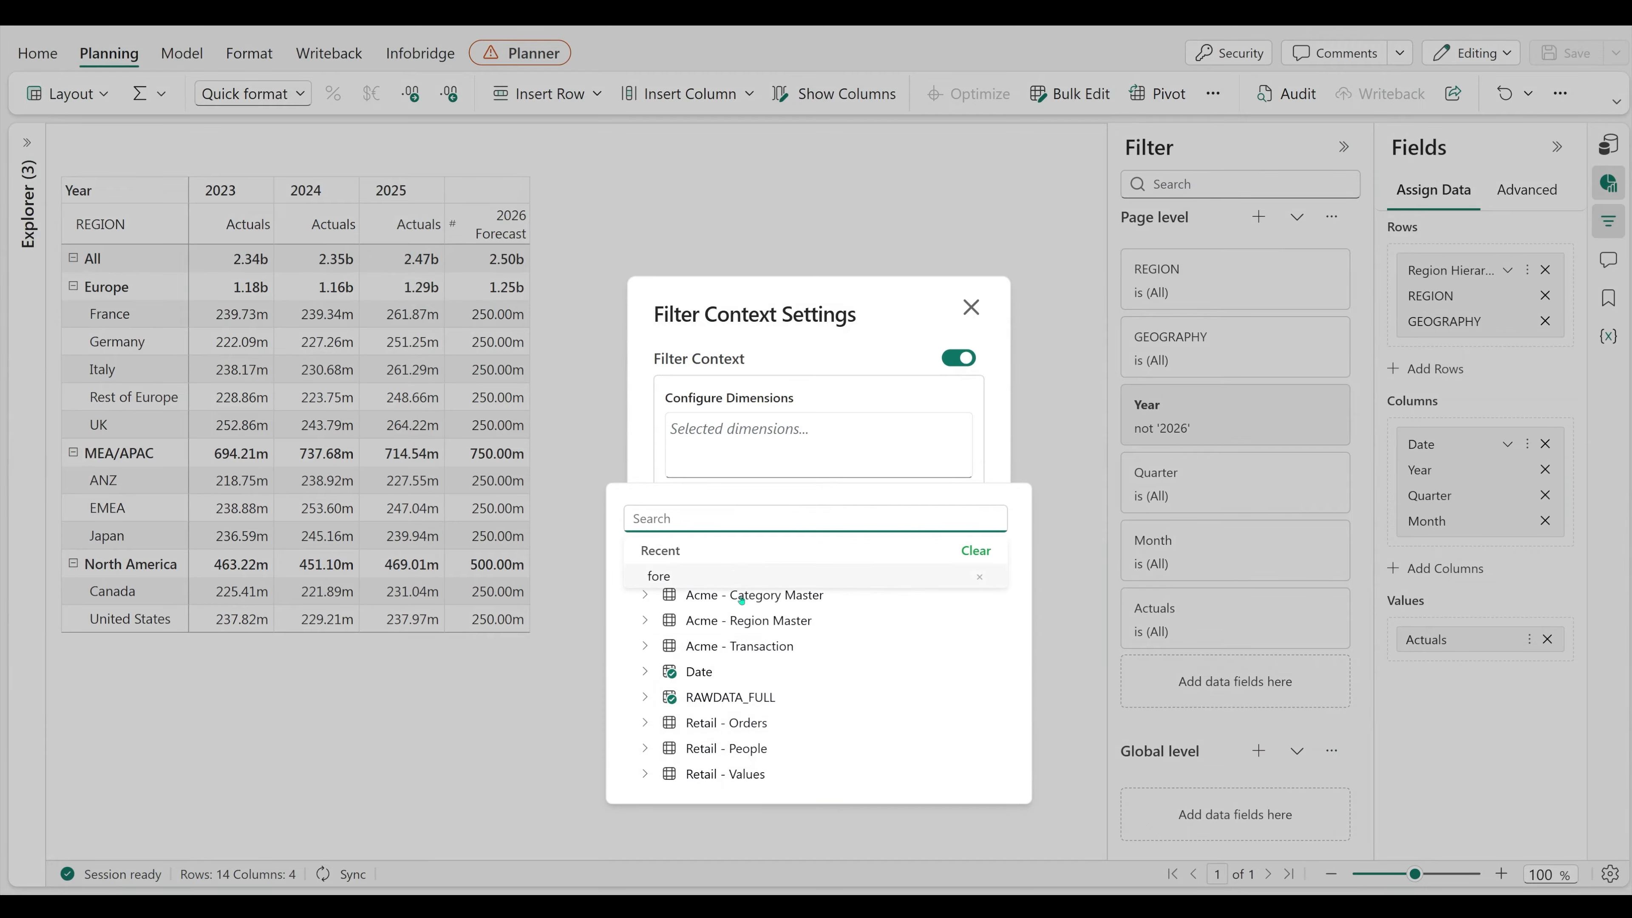
click(645, 697)
click(711, 774)
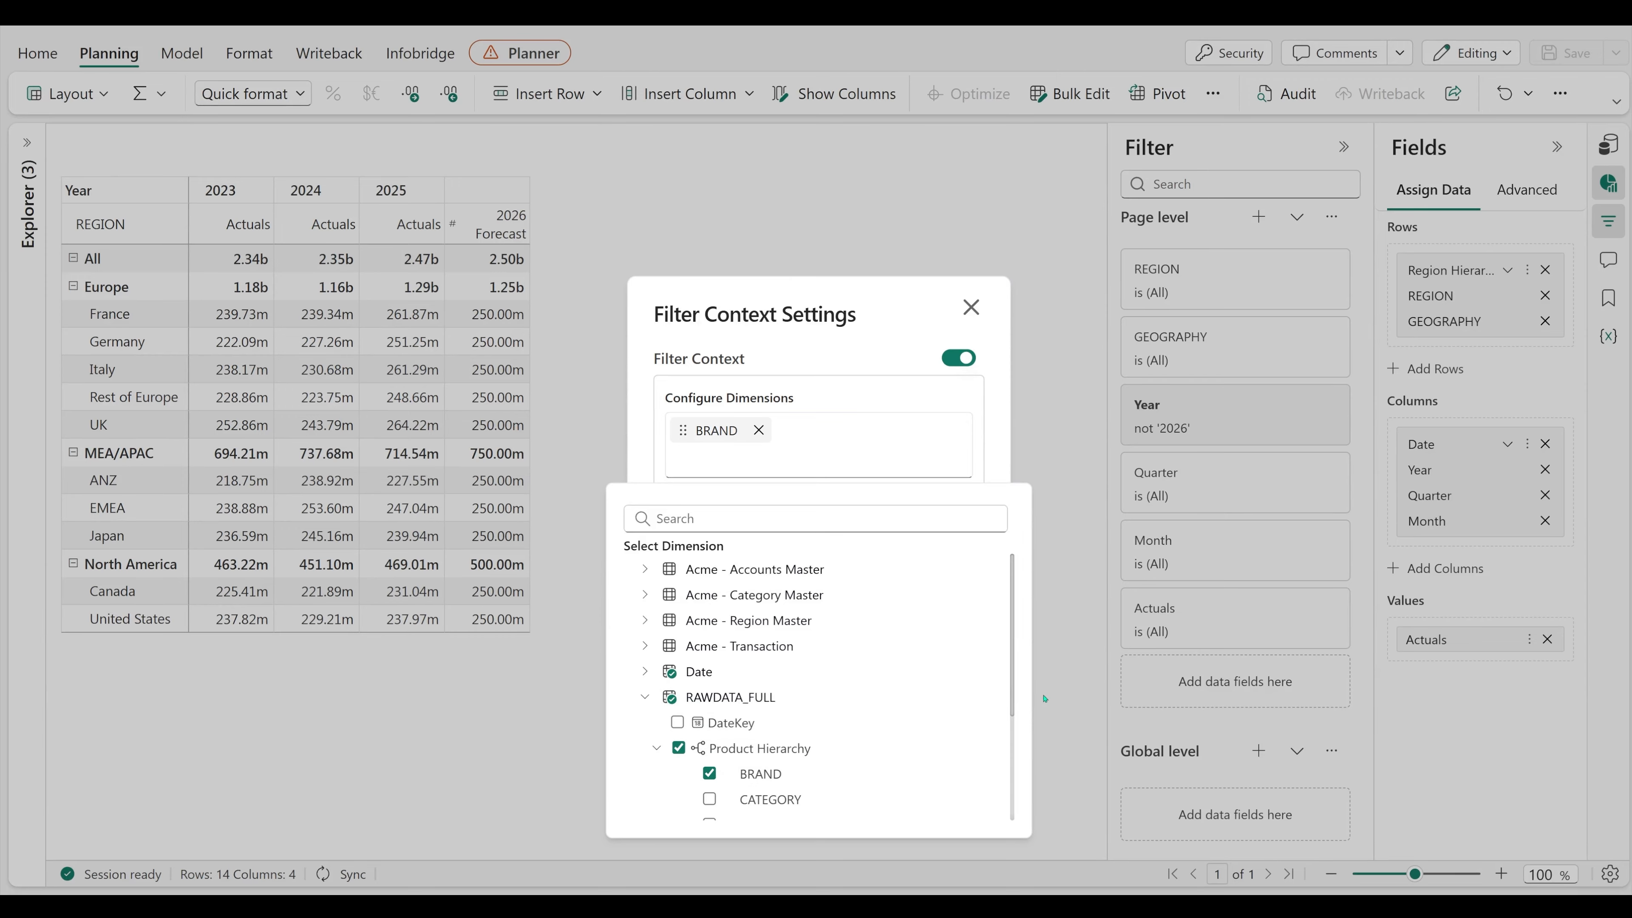
key(Escape)
click(951, 596)
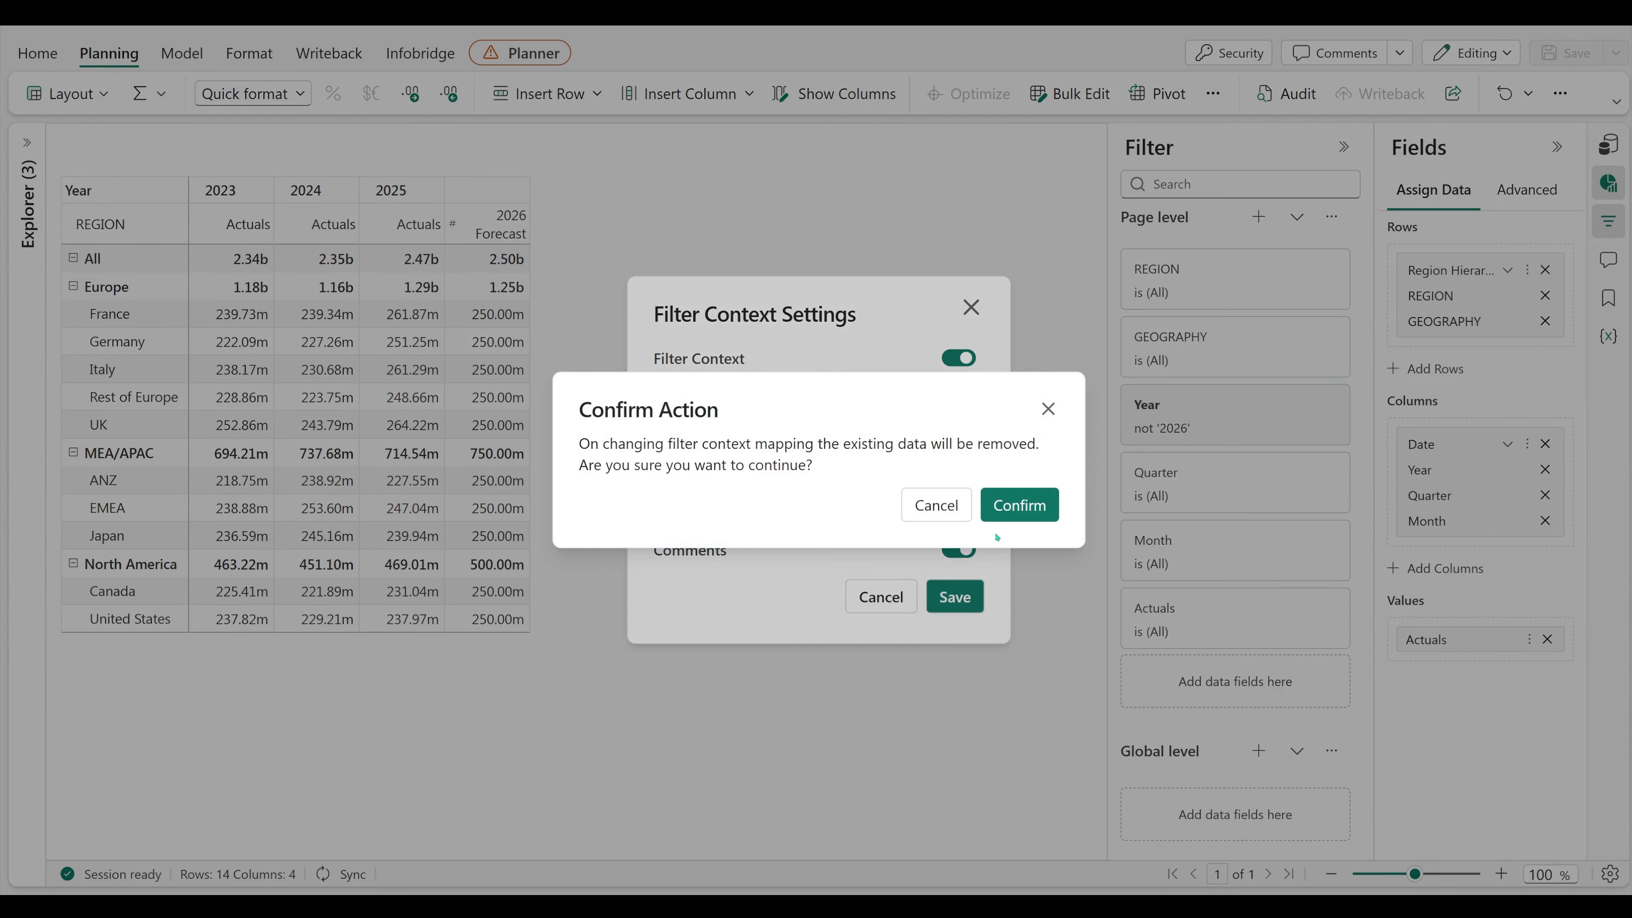
click(1024, 502)
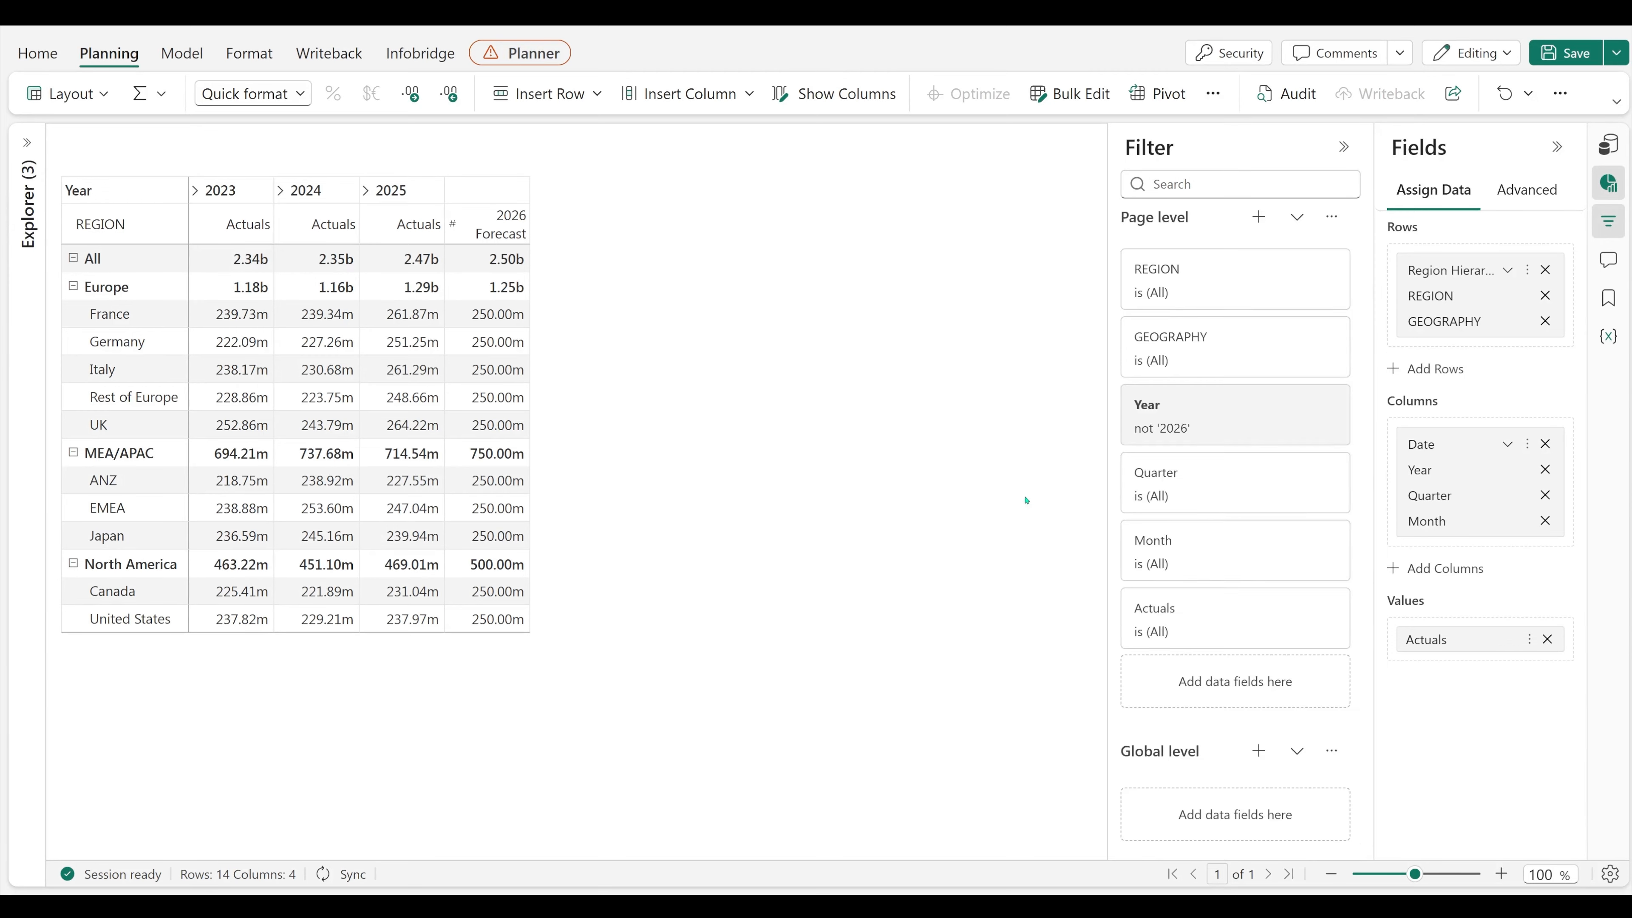
Step: Set the BRAND context filter to Care Essentials
scroll(1198, 473, down, 3)
click(1242, 817)
scroll(1241, 817, down, 3)
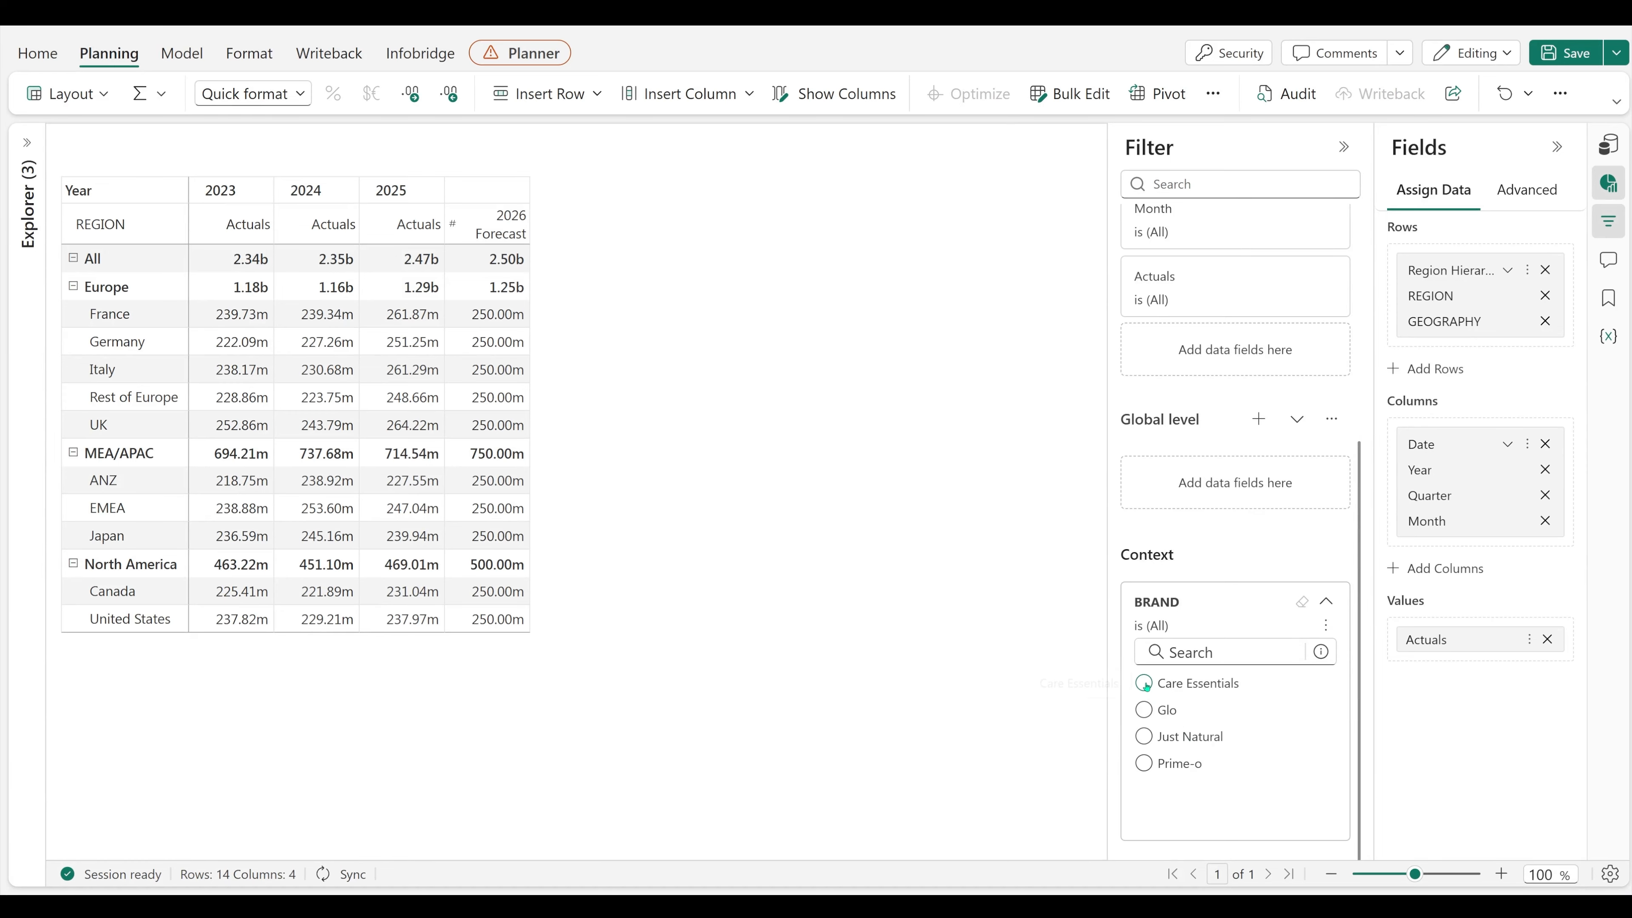
click(1144, 683)
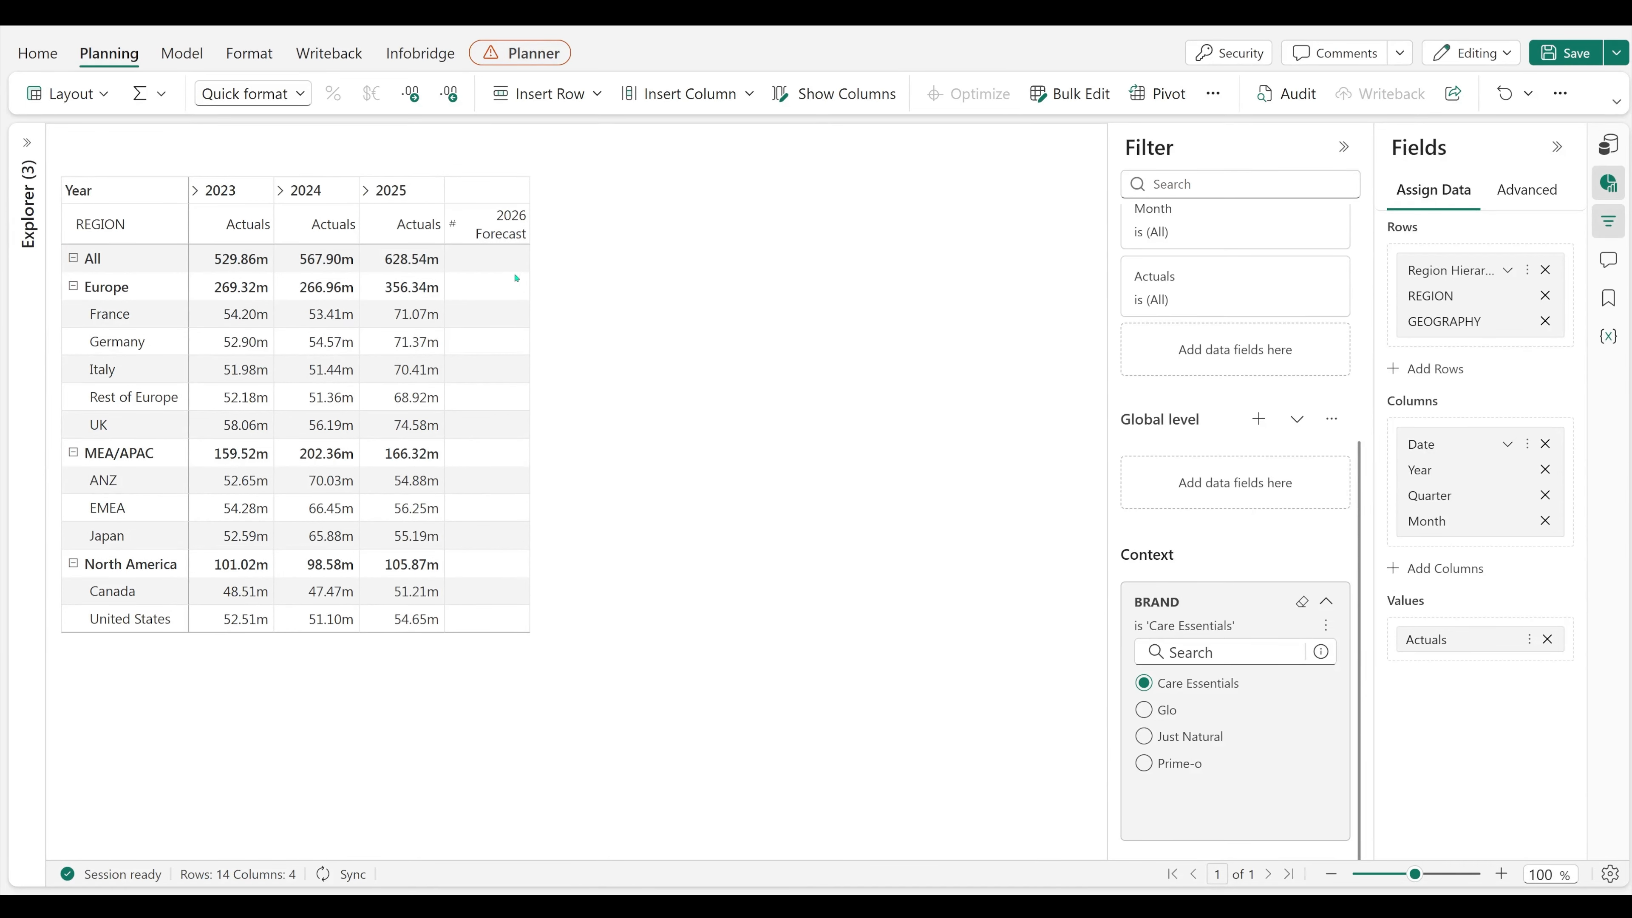
Step: Enter 640m as the All row's 2026 Forecast and allocate it down the regions in progressively increasing amounts
click(517, 259)
text(640m)
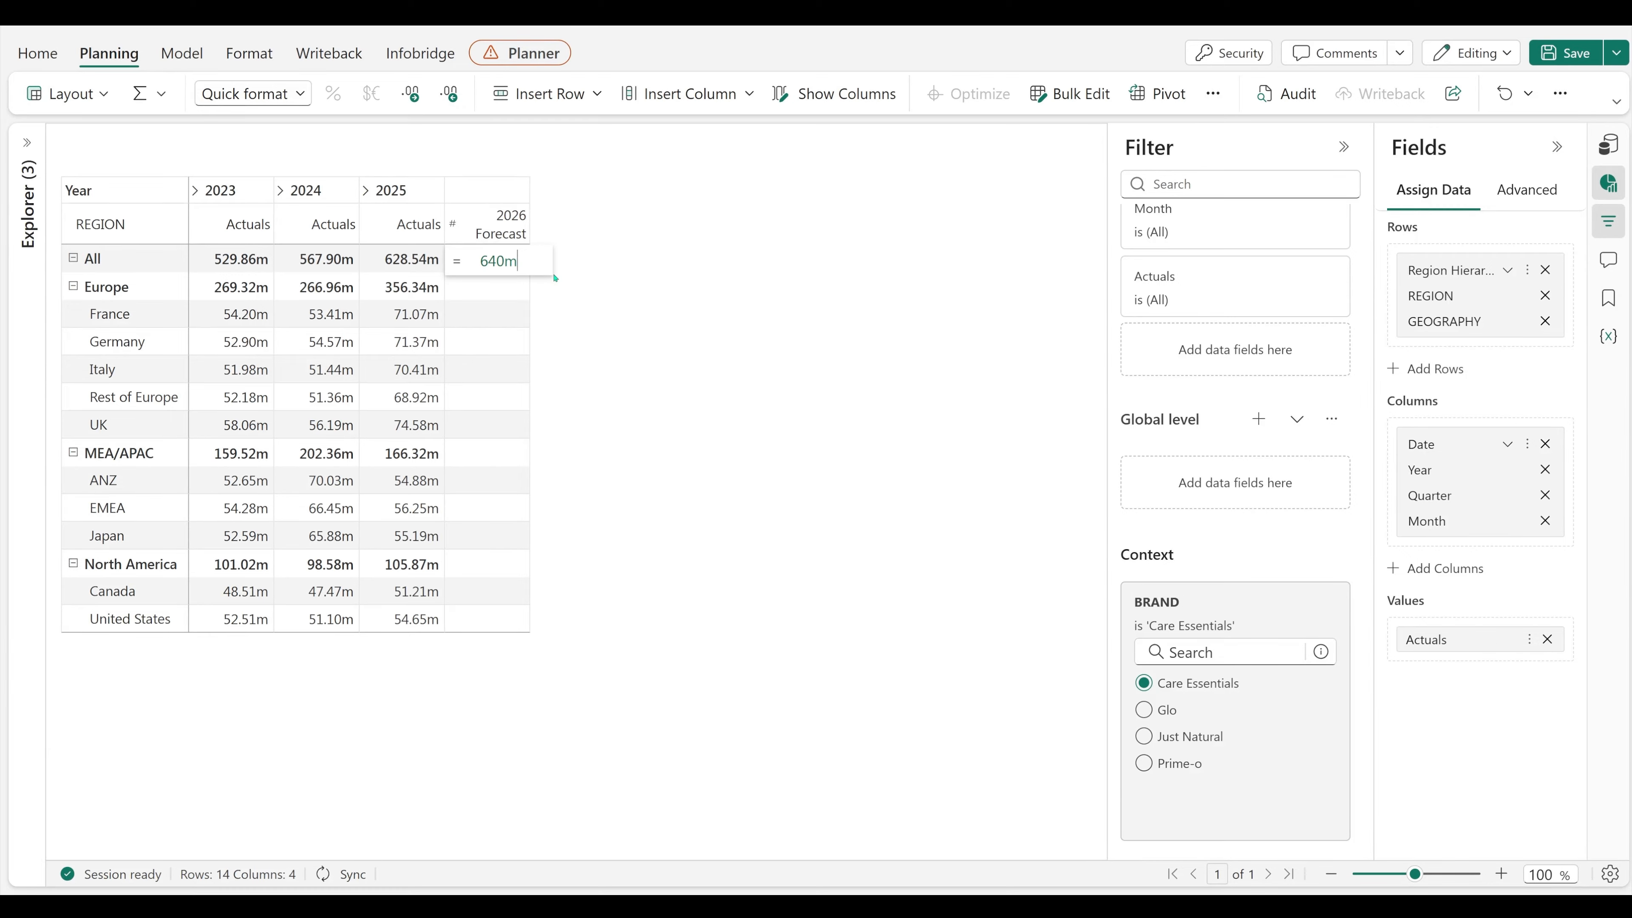
key(Return)
click(497, 260)
click(564, 260)
mouse_move(678, 326)
click(839, 327)
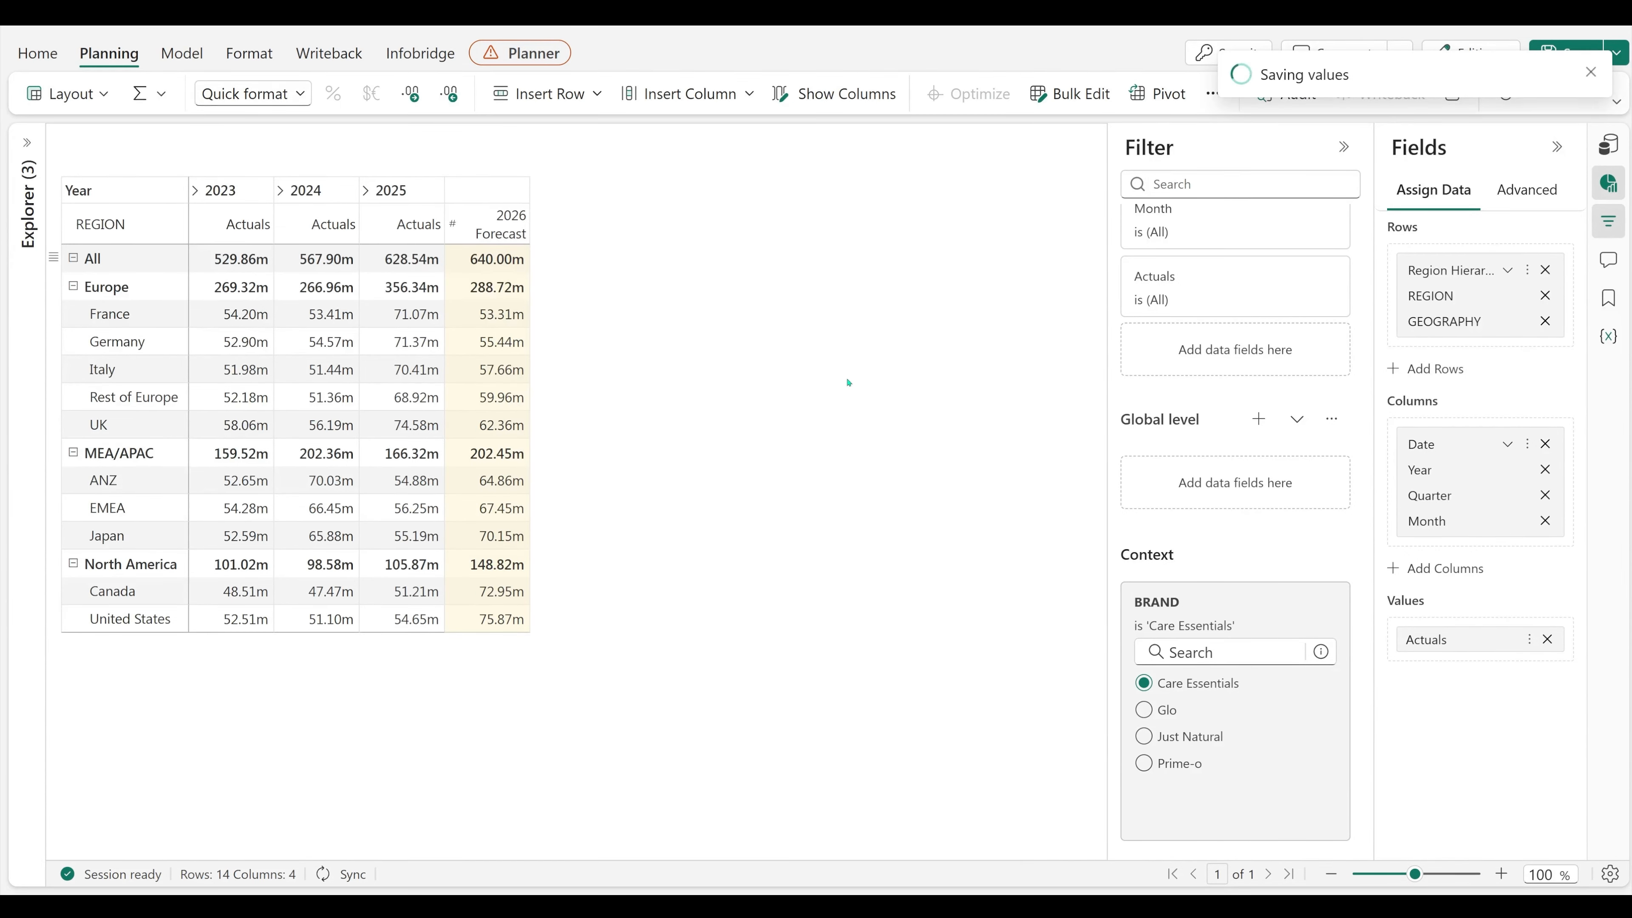
Step: Switch the BRAND context filter to Glo
click(1143, 710)
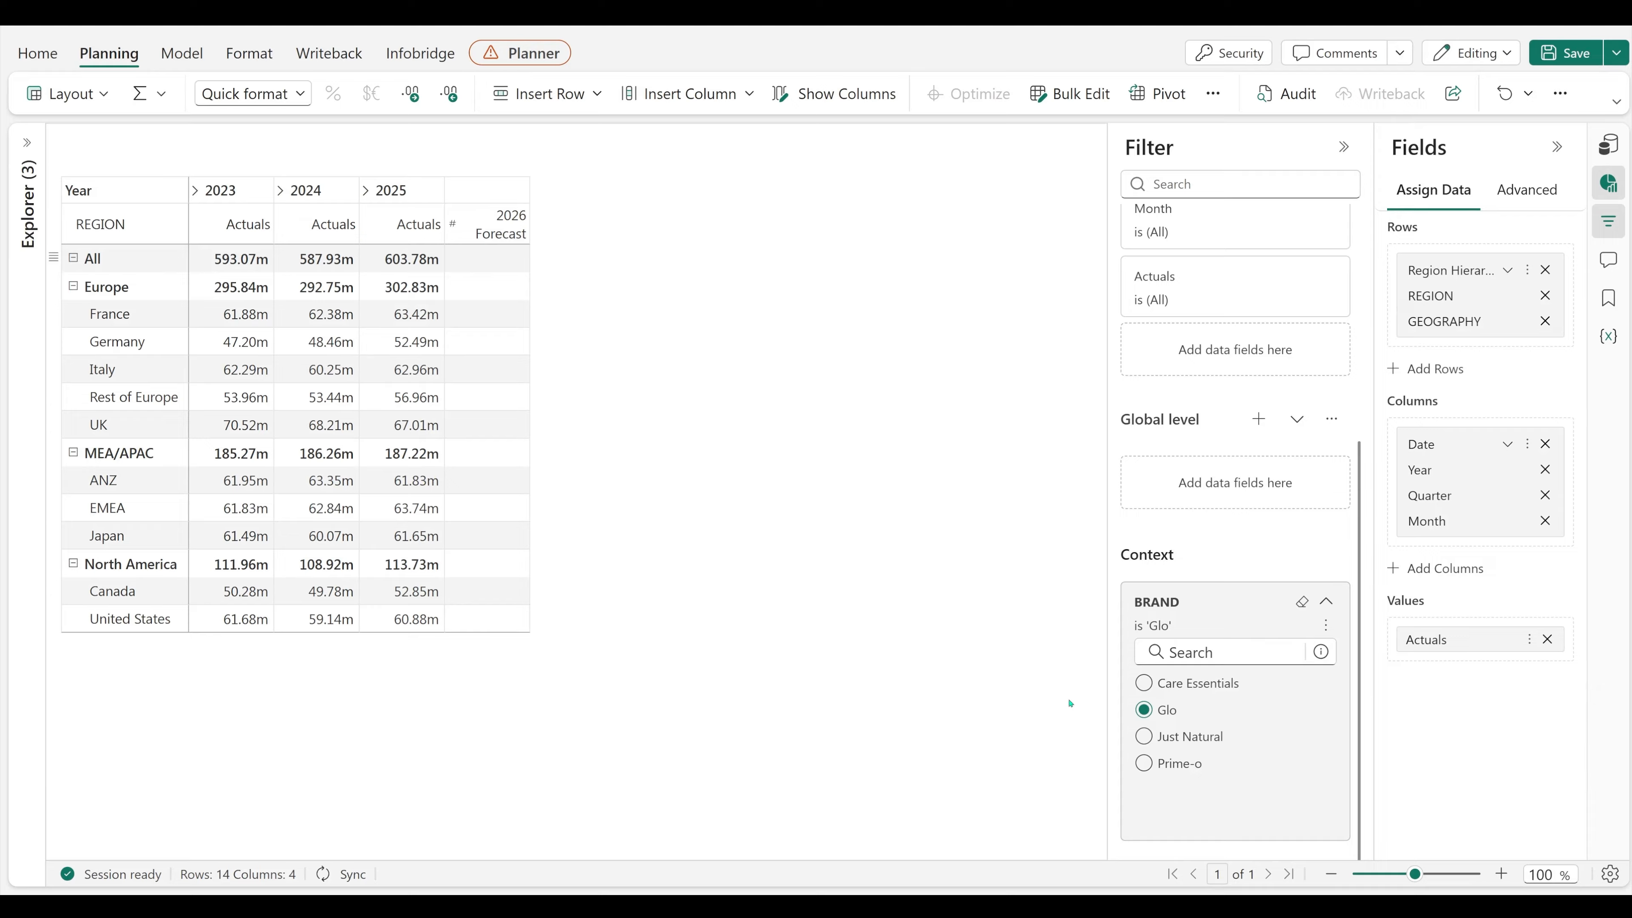
Step: Enter 620m as the All row's 2026 Forecast for Glo and distribute it down the rows with an increasing trend
click(493, 252)
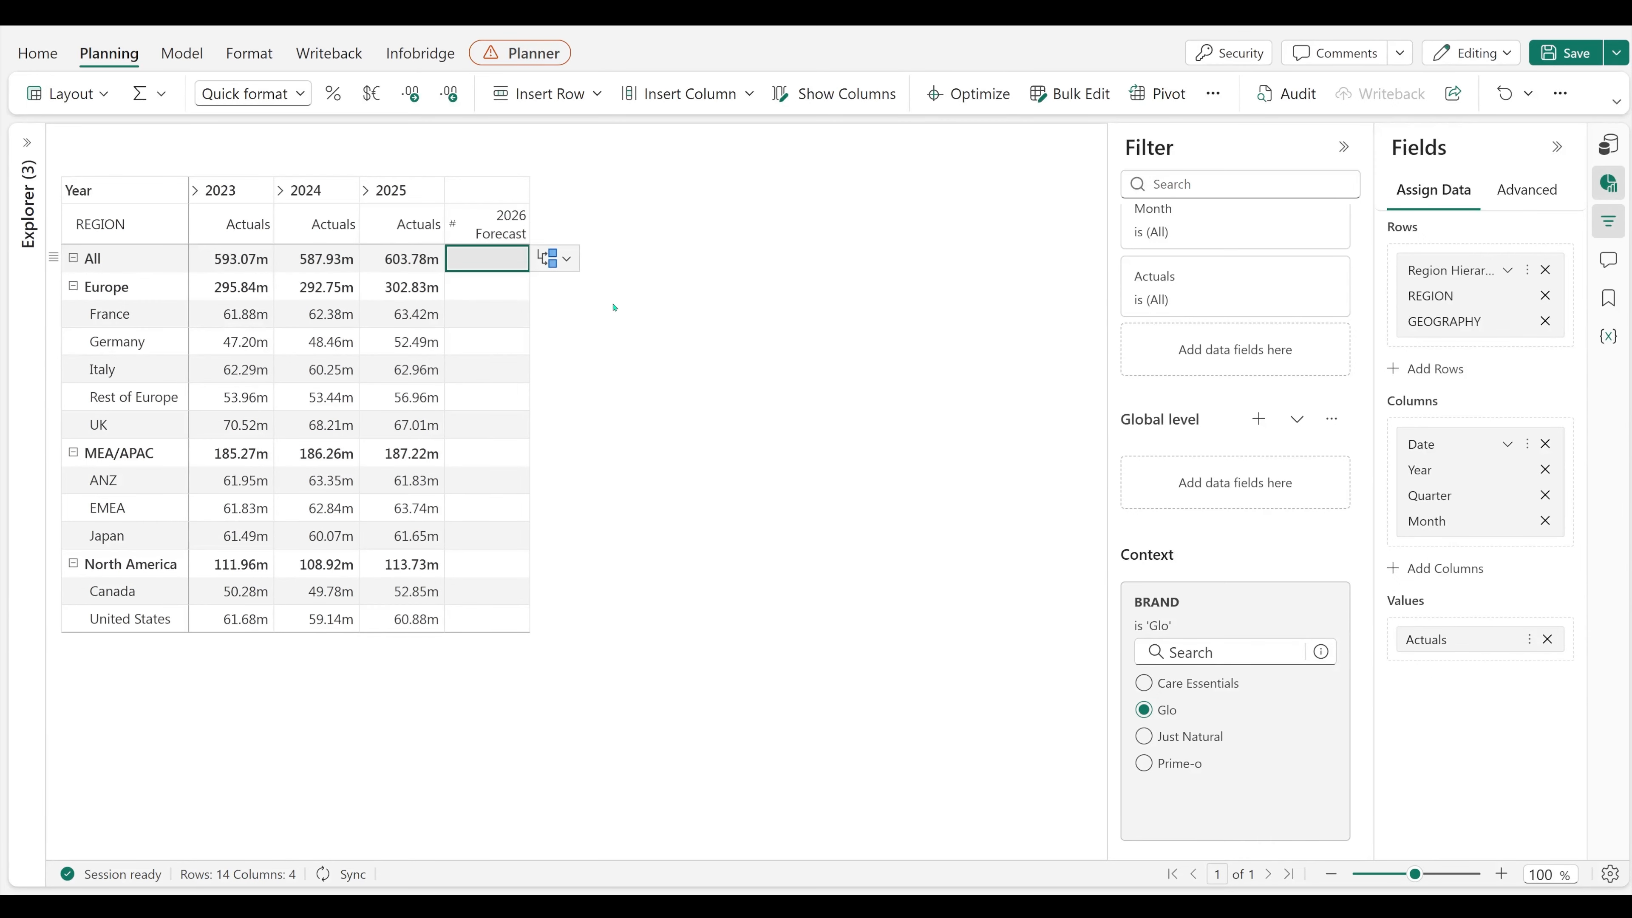
text(620m)
key(Return)
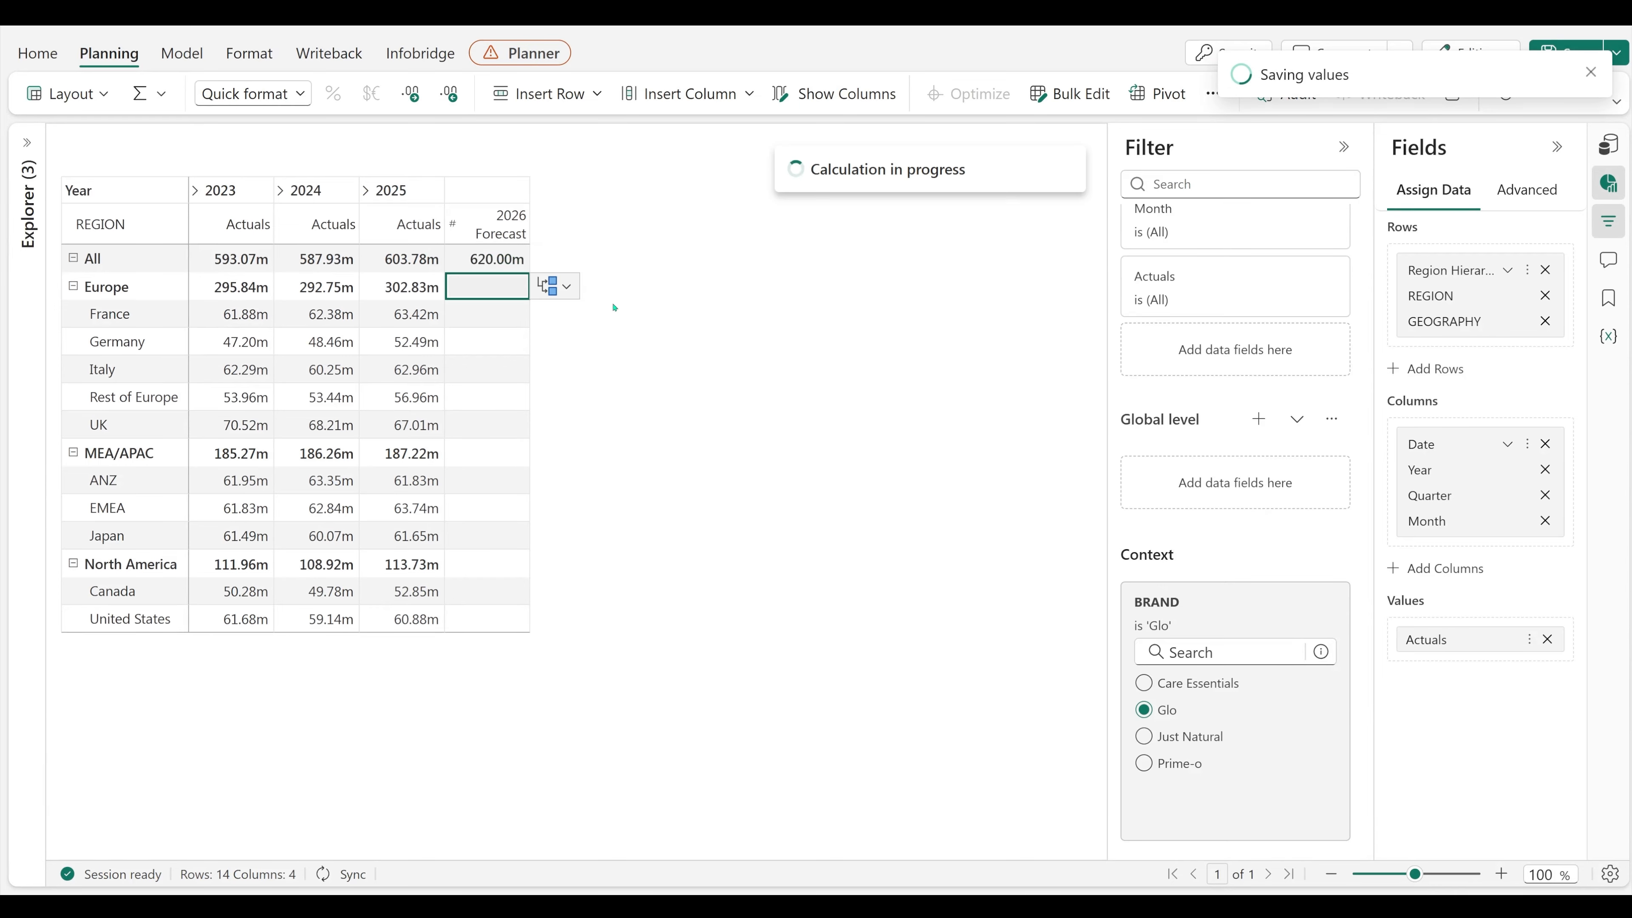
Step: Add CATEGORY ahead of BRAND as a filter context dimension and save the filter context settings
click(1212, 93)
mouse_move(1279, 249)
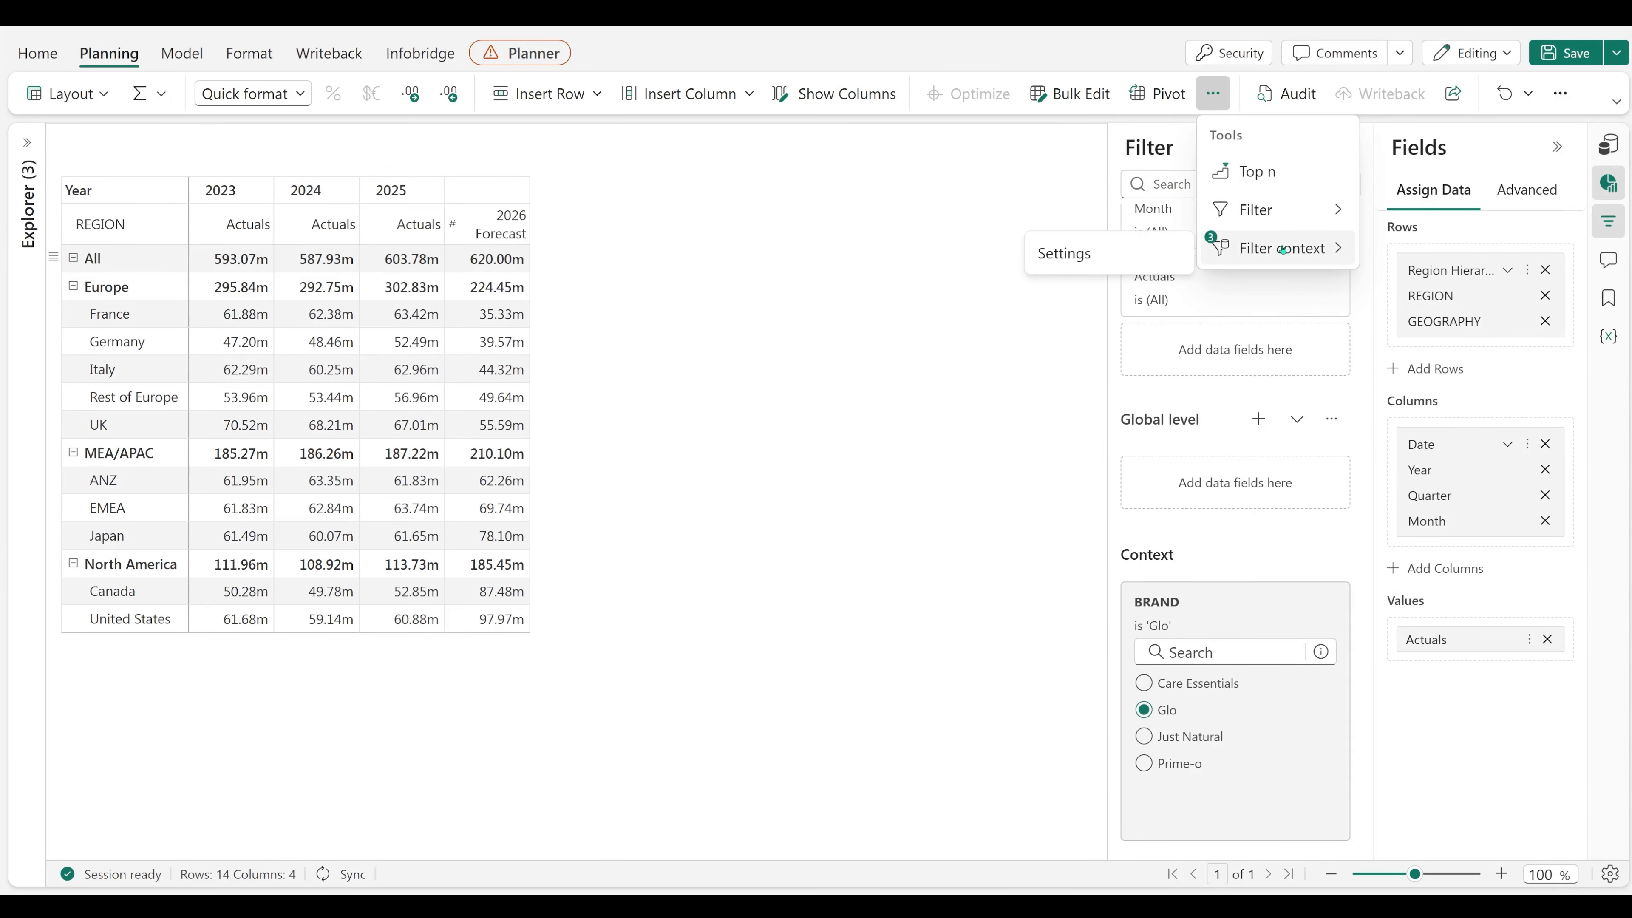
click(1158, 251)
click(847, 449)
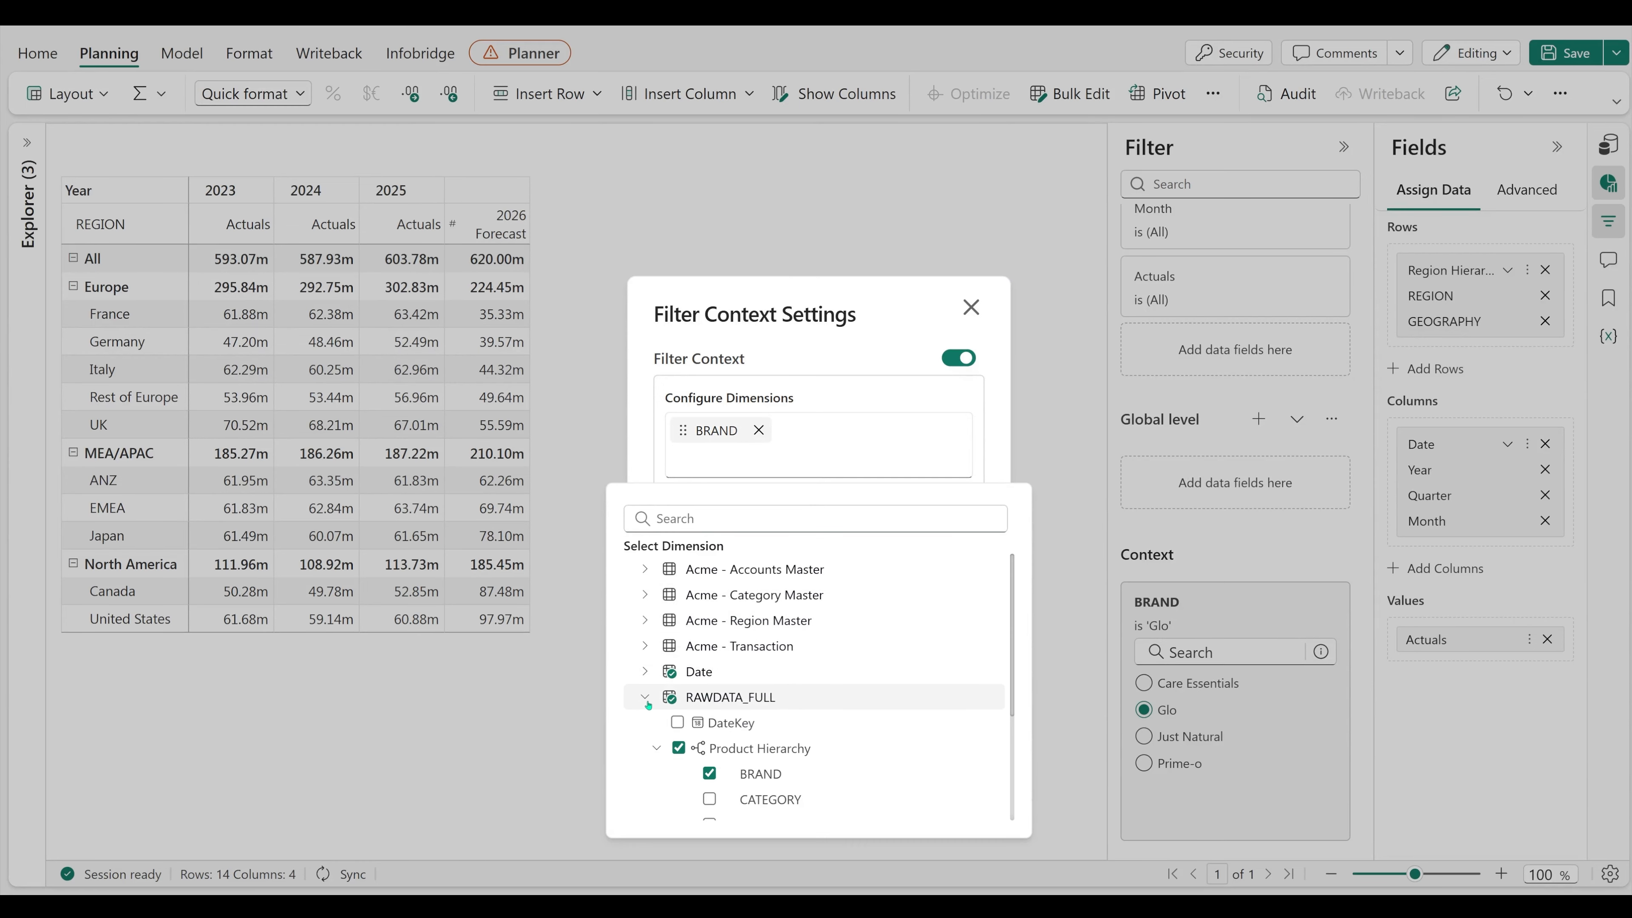
scroll(711, 695, down, 2)
click(710, 693)
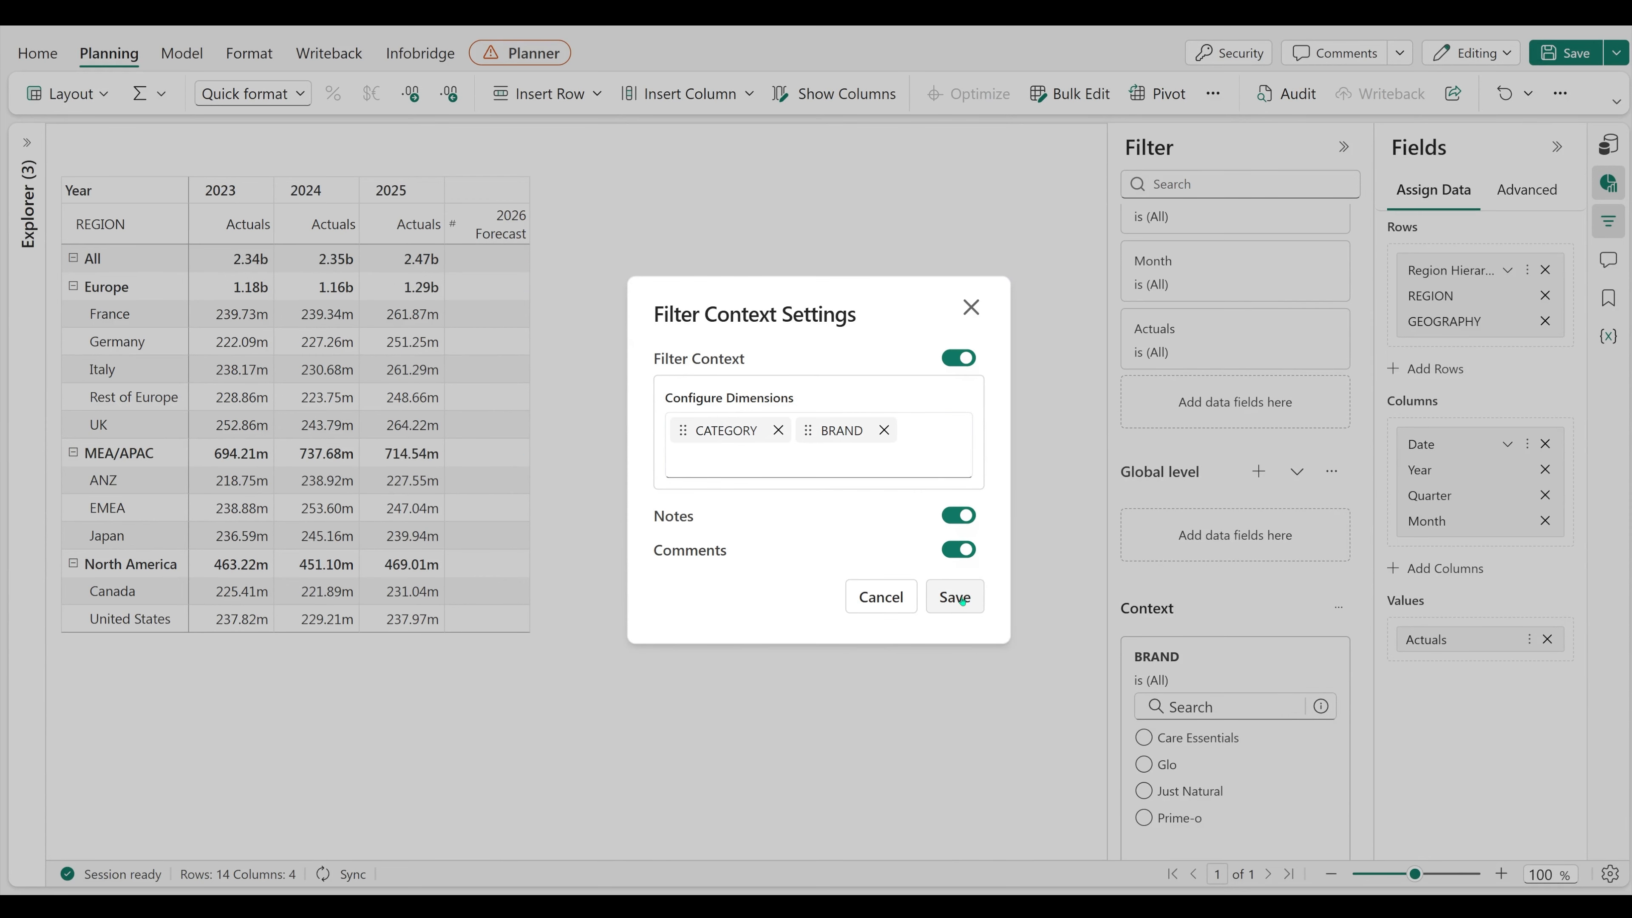
click(955, 597)
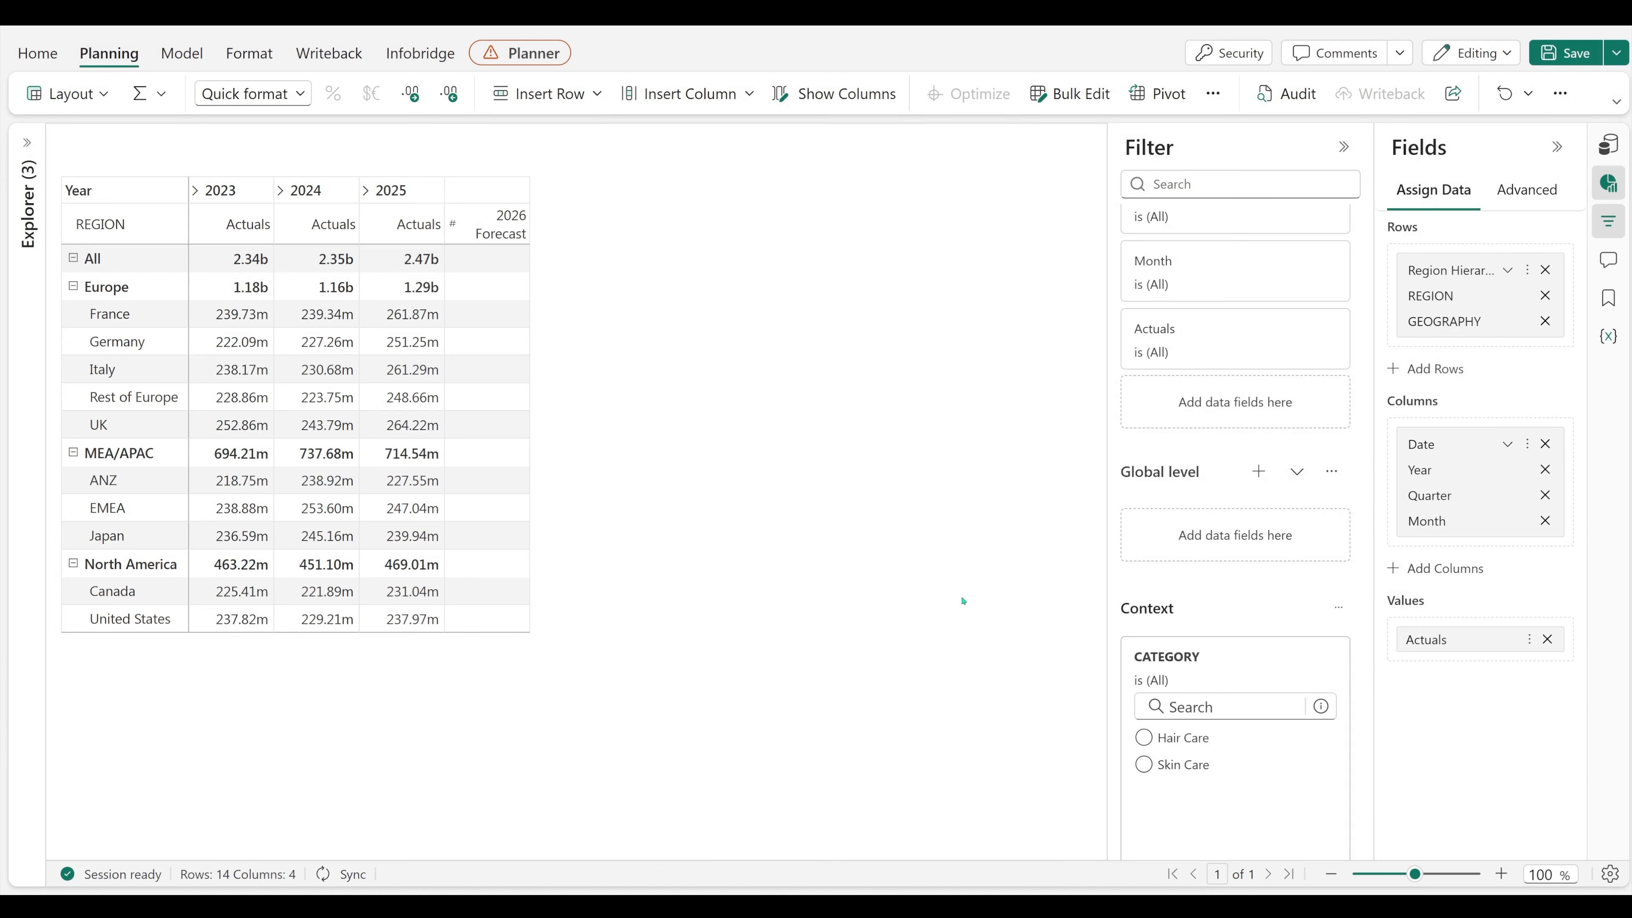
Step: Turn on Hierarchy View for the context filters and select Care Essentials under Hair Care
click(1338, 607)
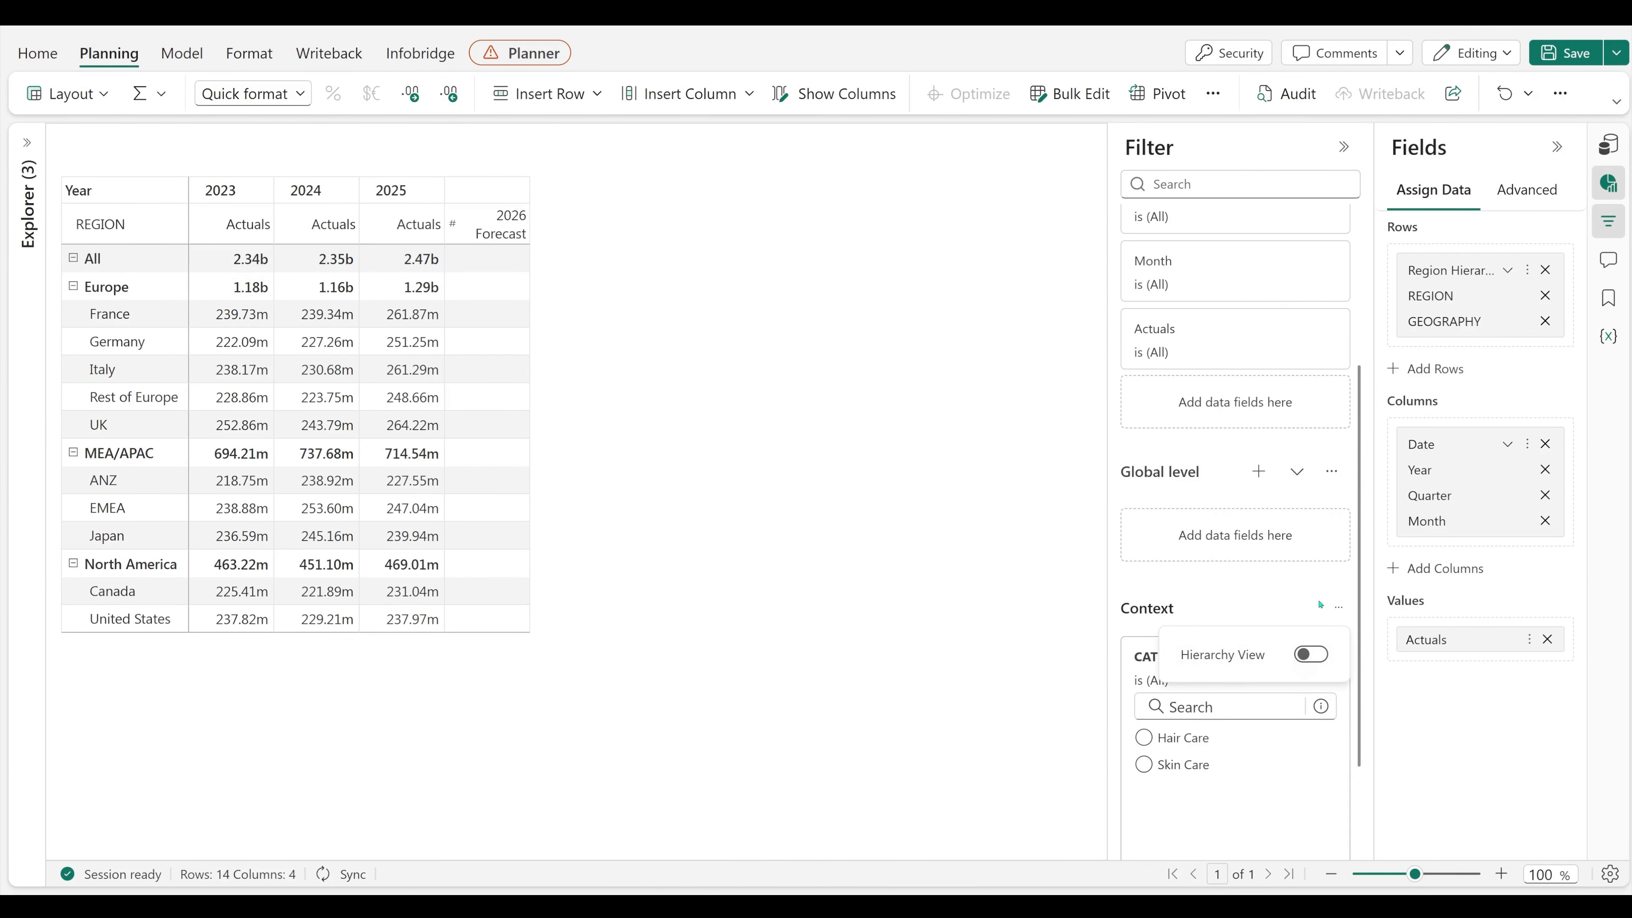
click(1310, 654)
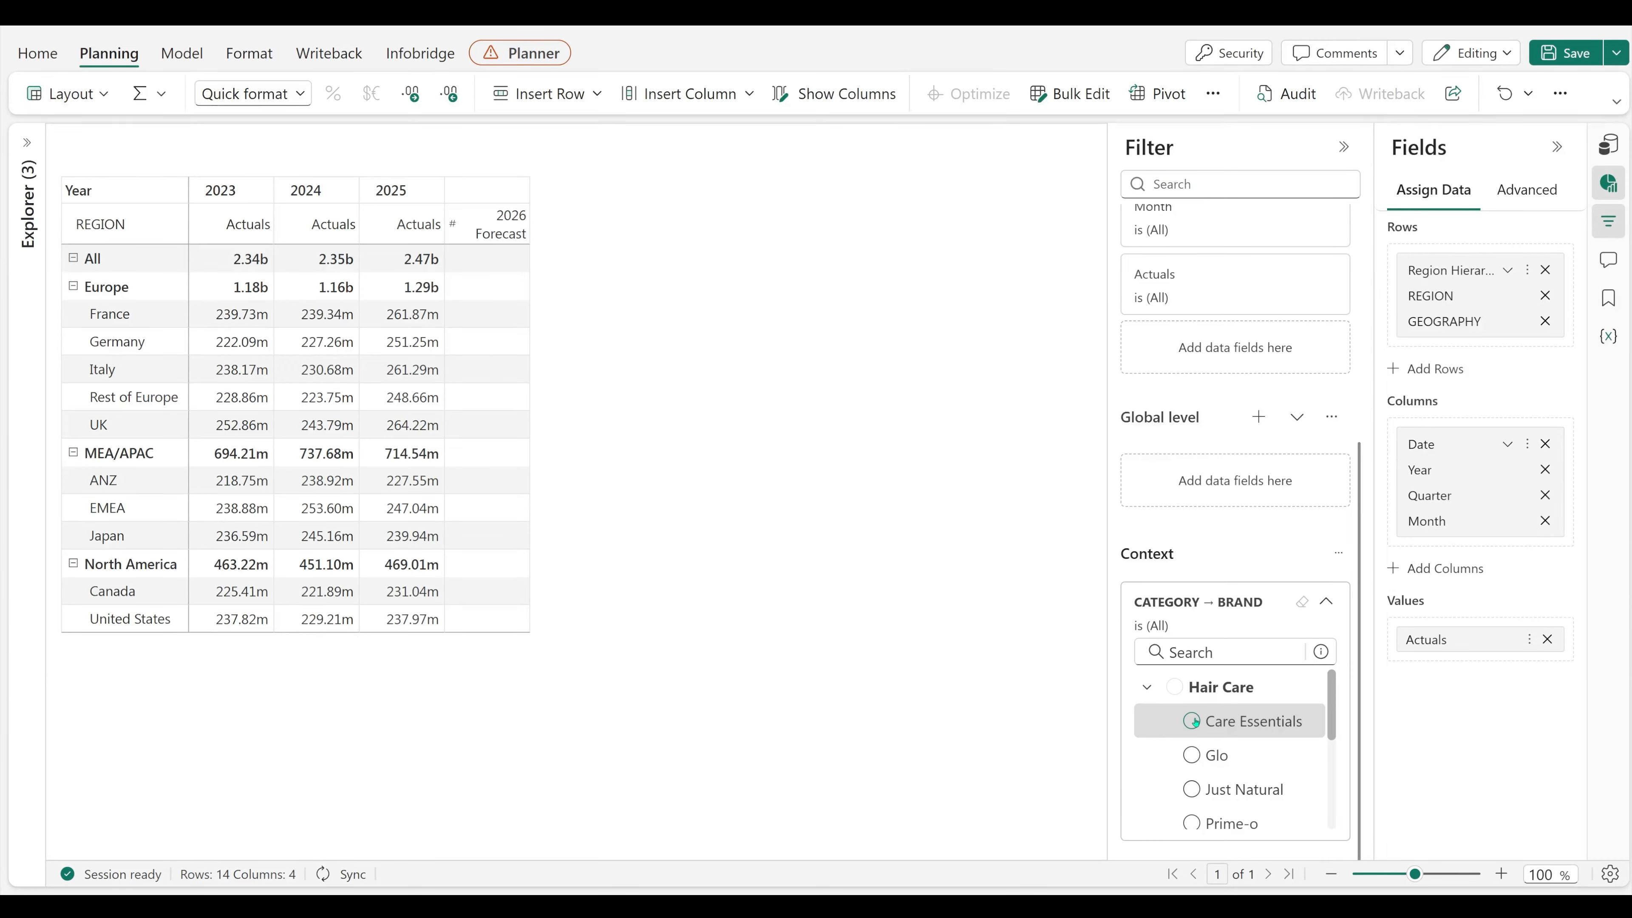
click(1191, 721)
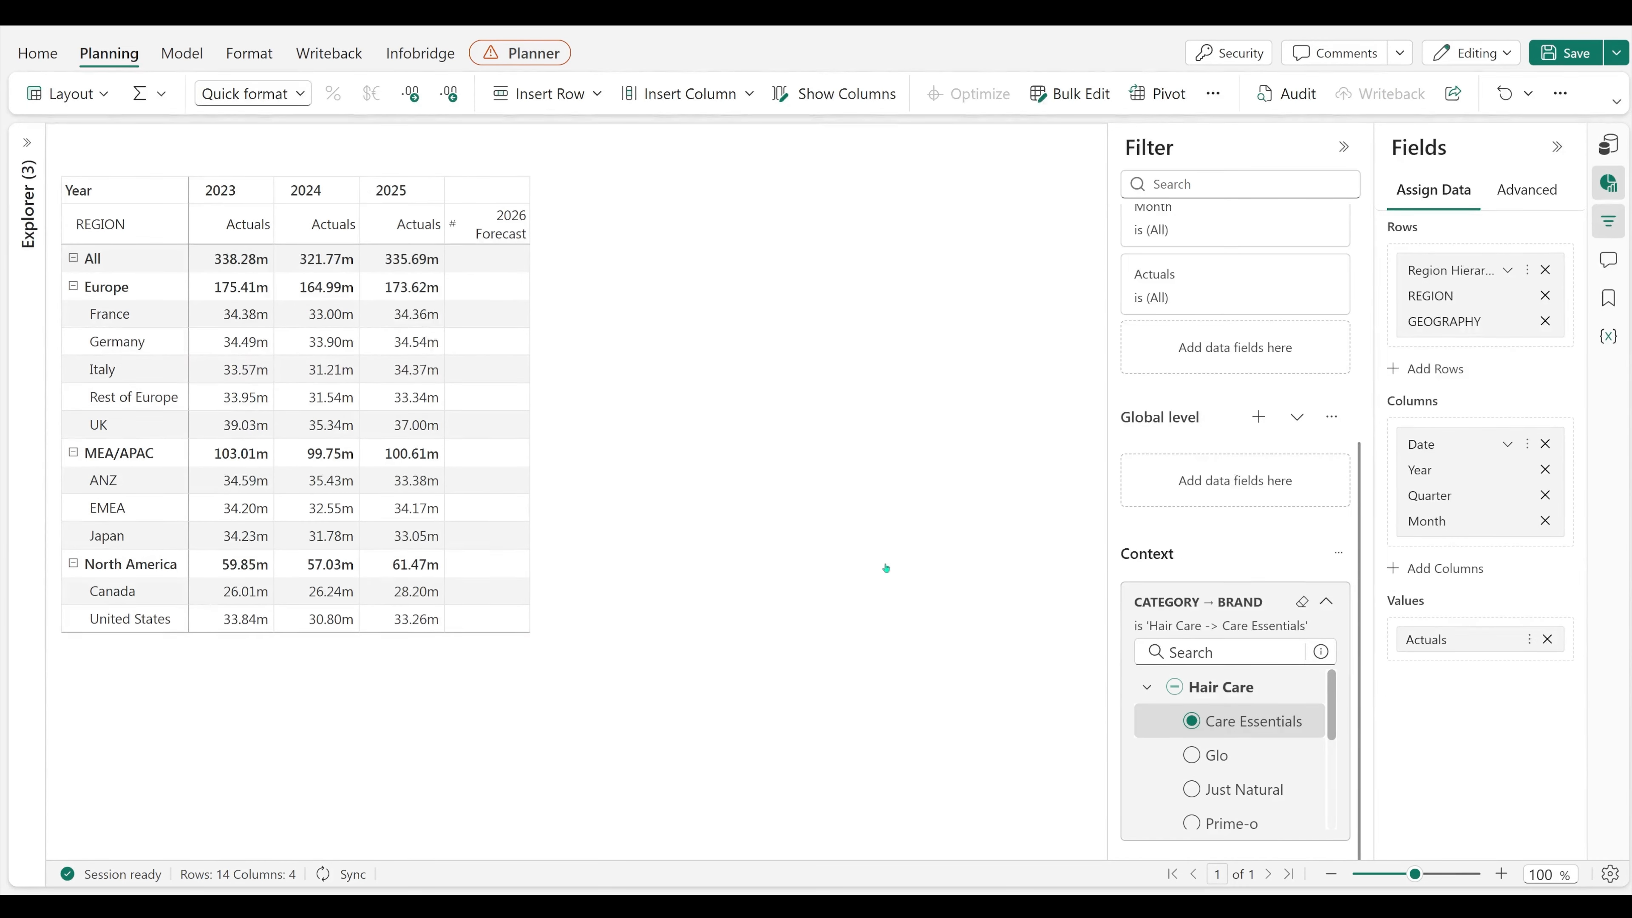
Step: Enter 345m as the All row's 2026 Forecast and distribute it down the rows with a decreasing trend
click(491, 260)
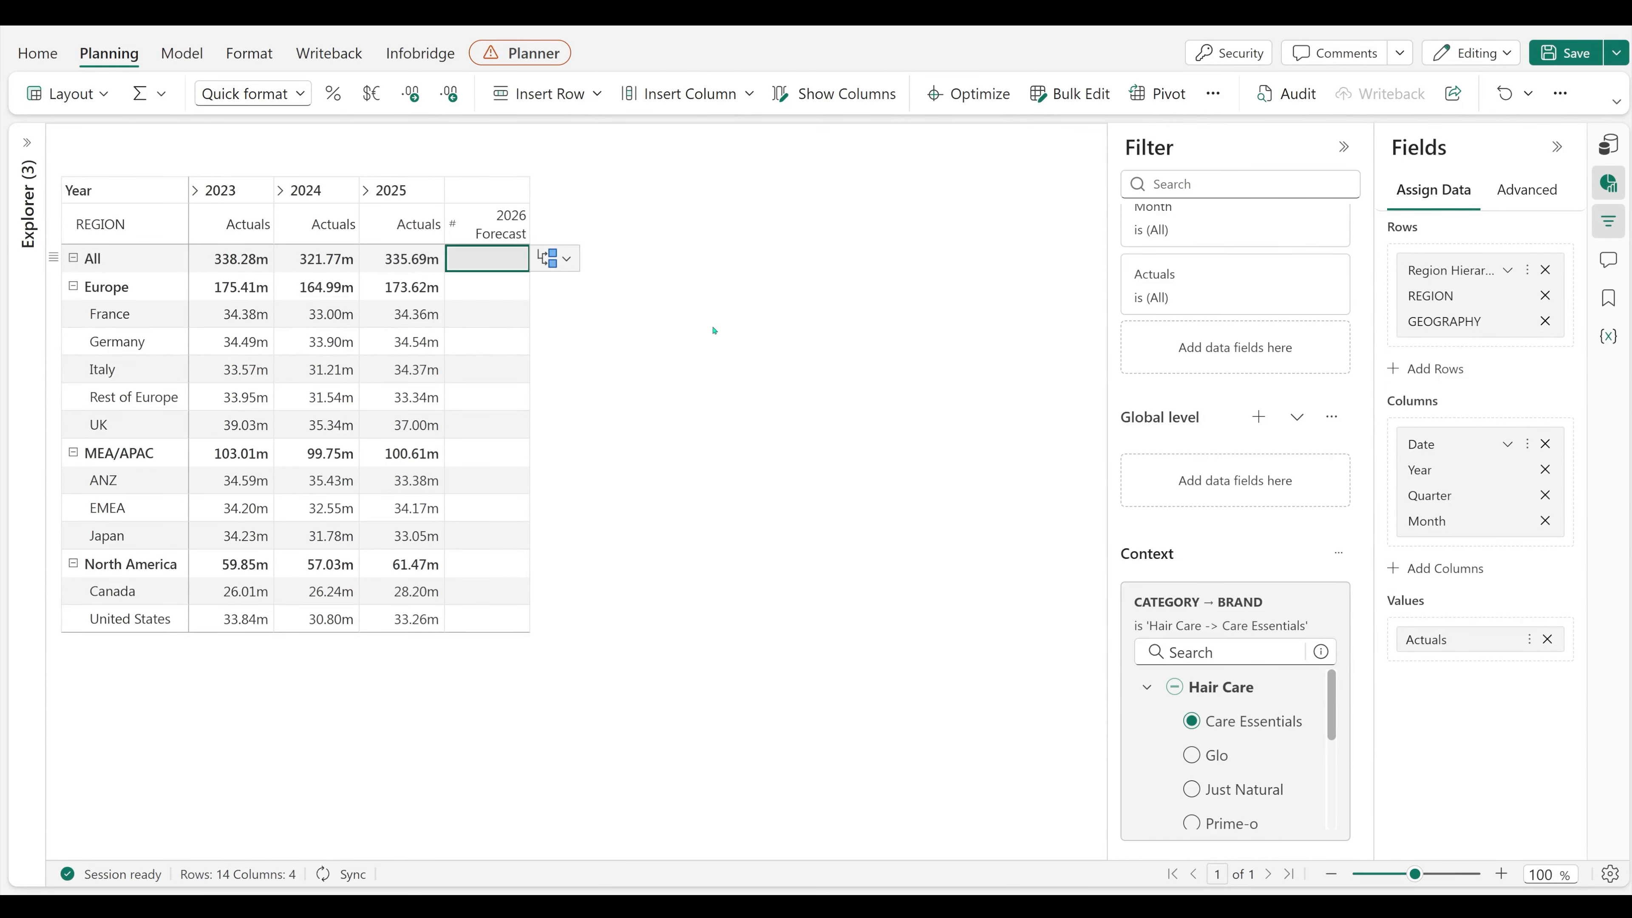
text(345.00m)
key(Return)
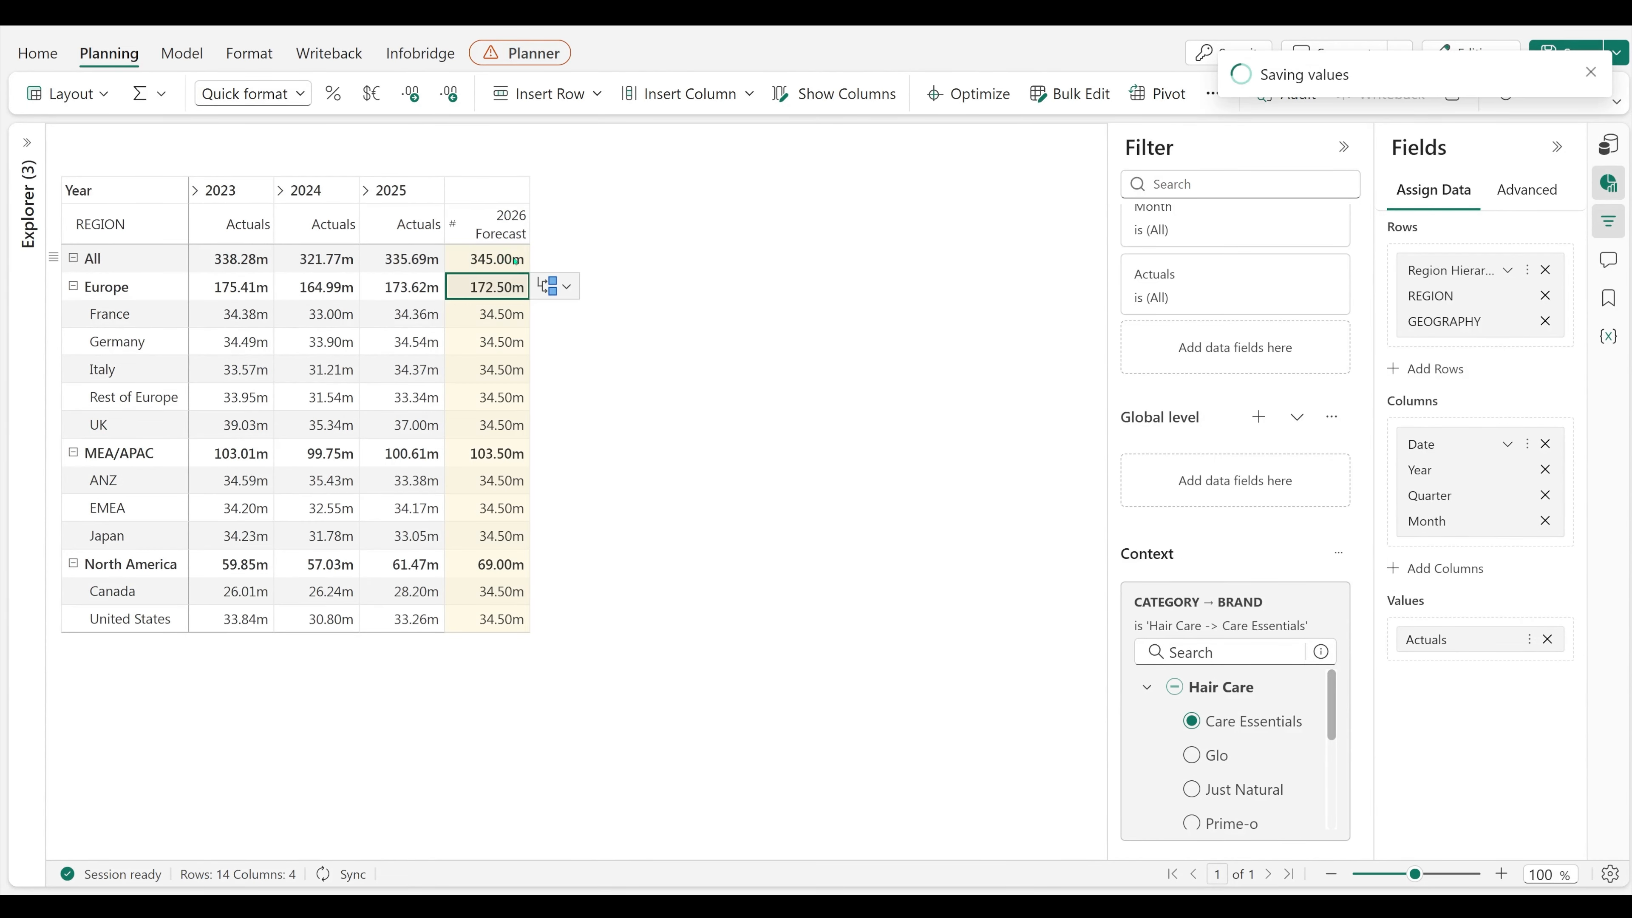
mouse_move(681, 329)
click(840, 326)
click(925, 397)
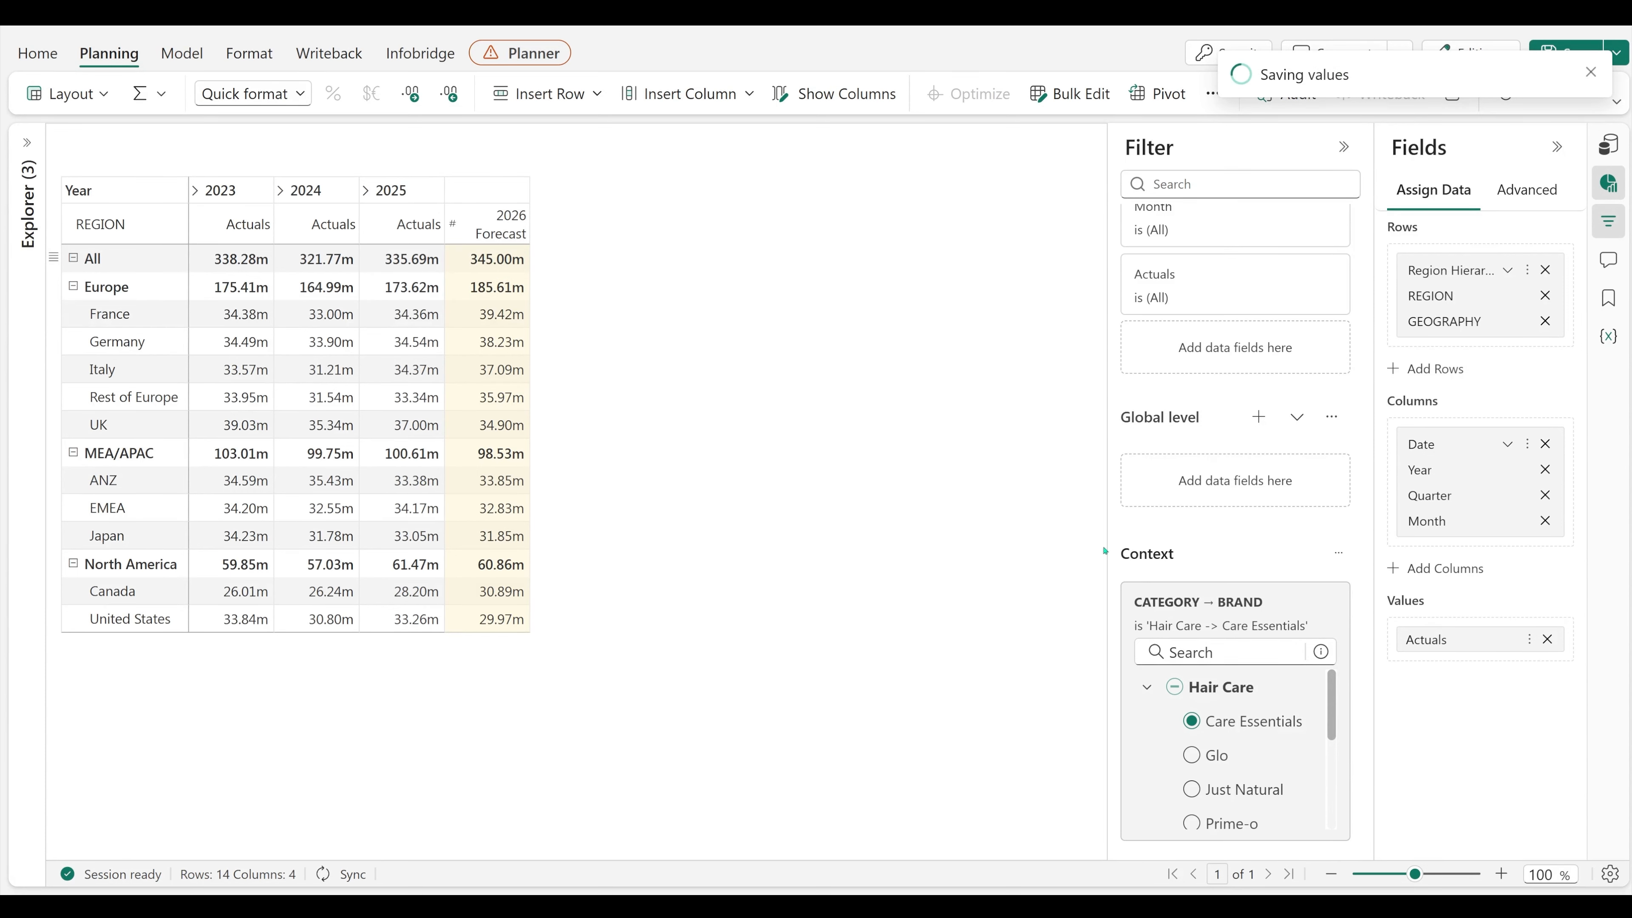
Step: Switch the CATEGORY and BRAND context filter to Care Essentials under Skin Care
scroll(1221, 696, down, 3)
click(1233, 709)
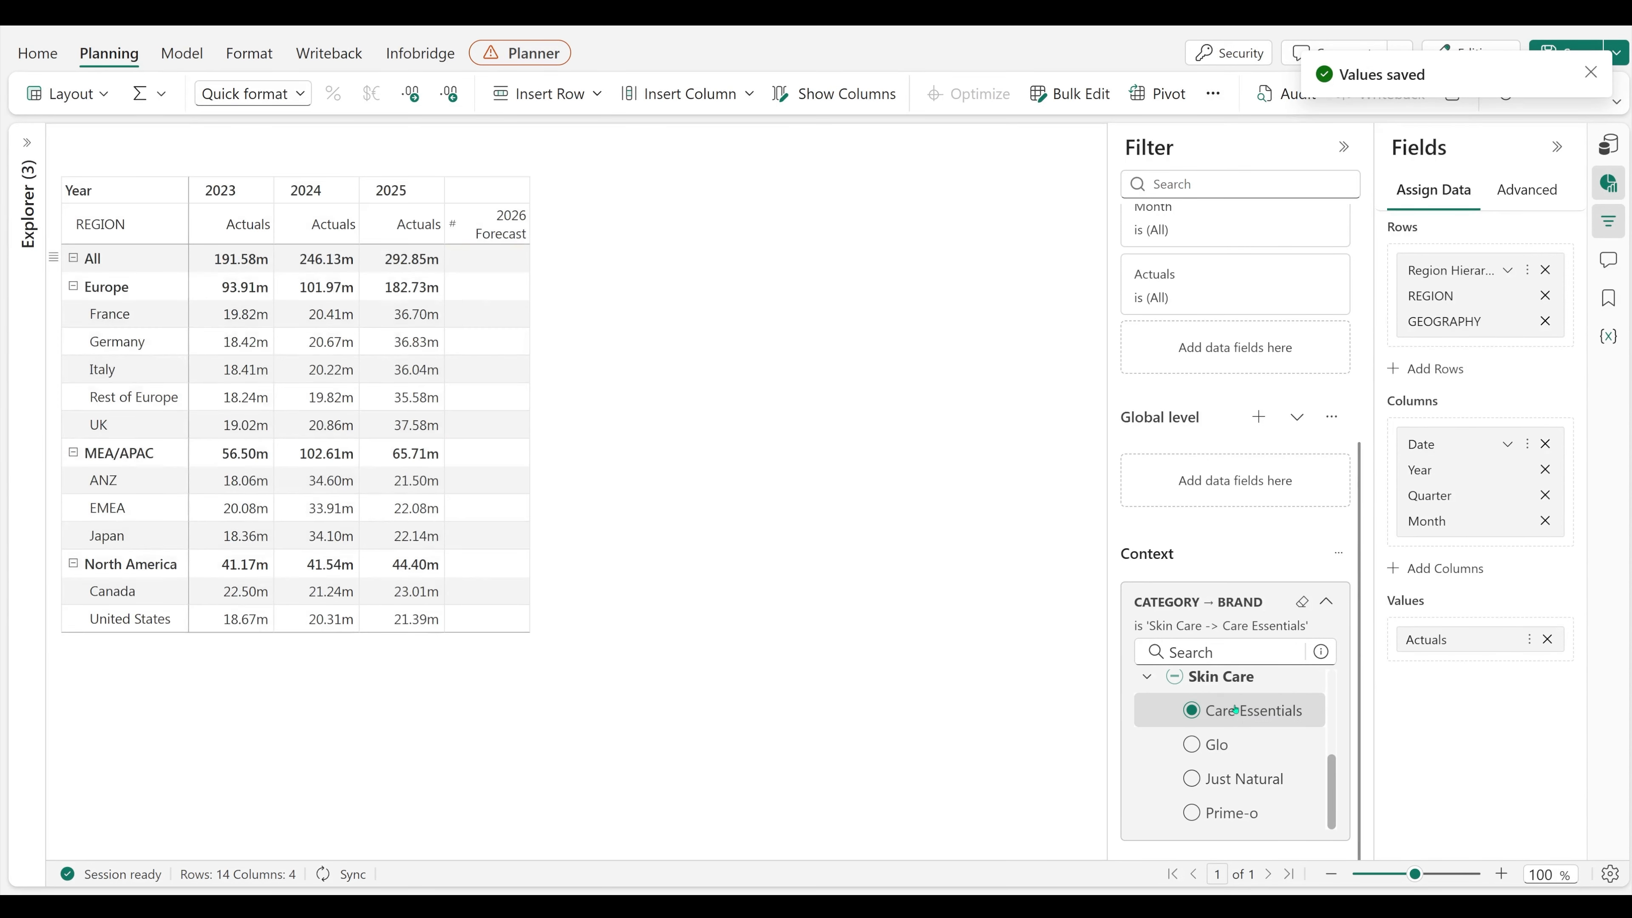
Step: Enter 300m as the All row's 2026 Forecast and distribute it down the rows with an increasing trend
click(487, 258)
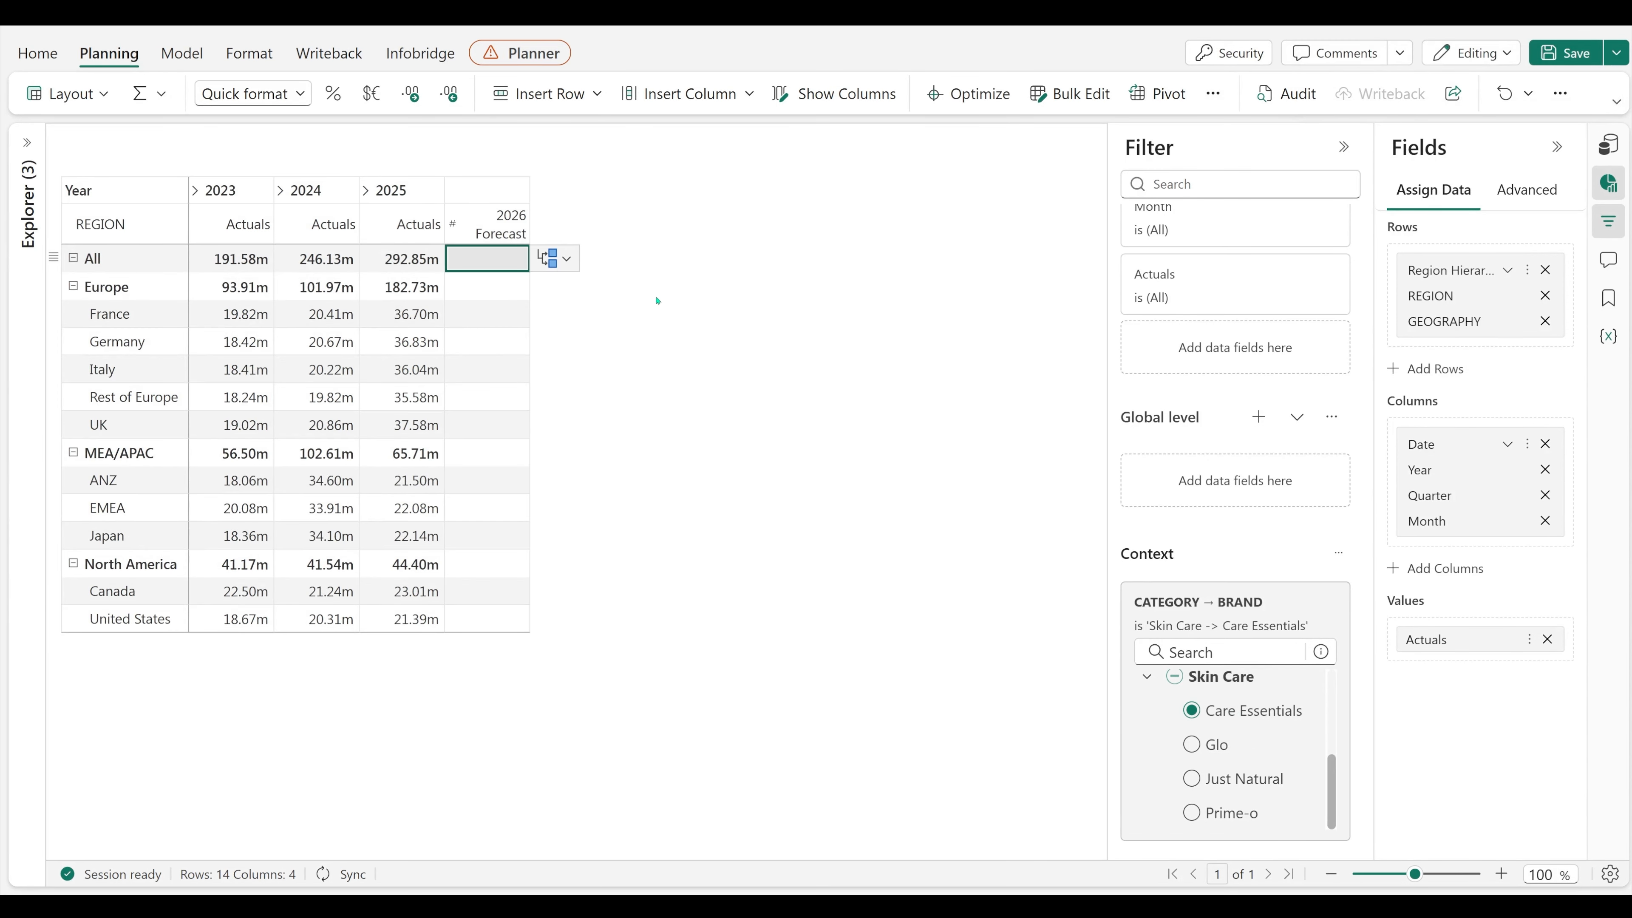
text(300m)
key(Return)
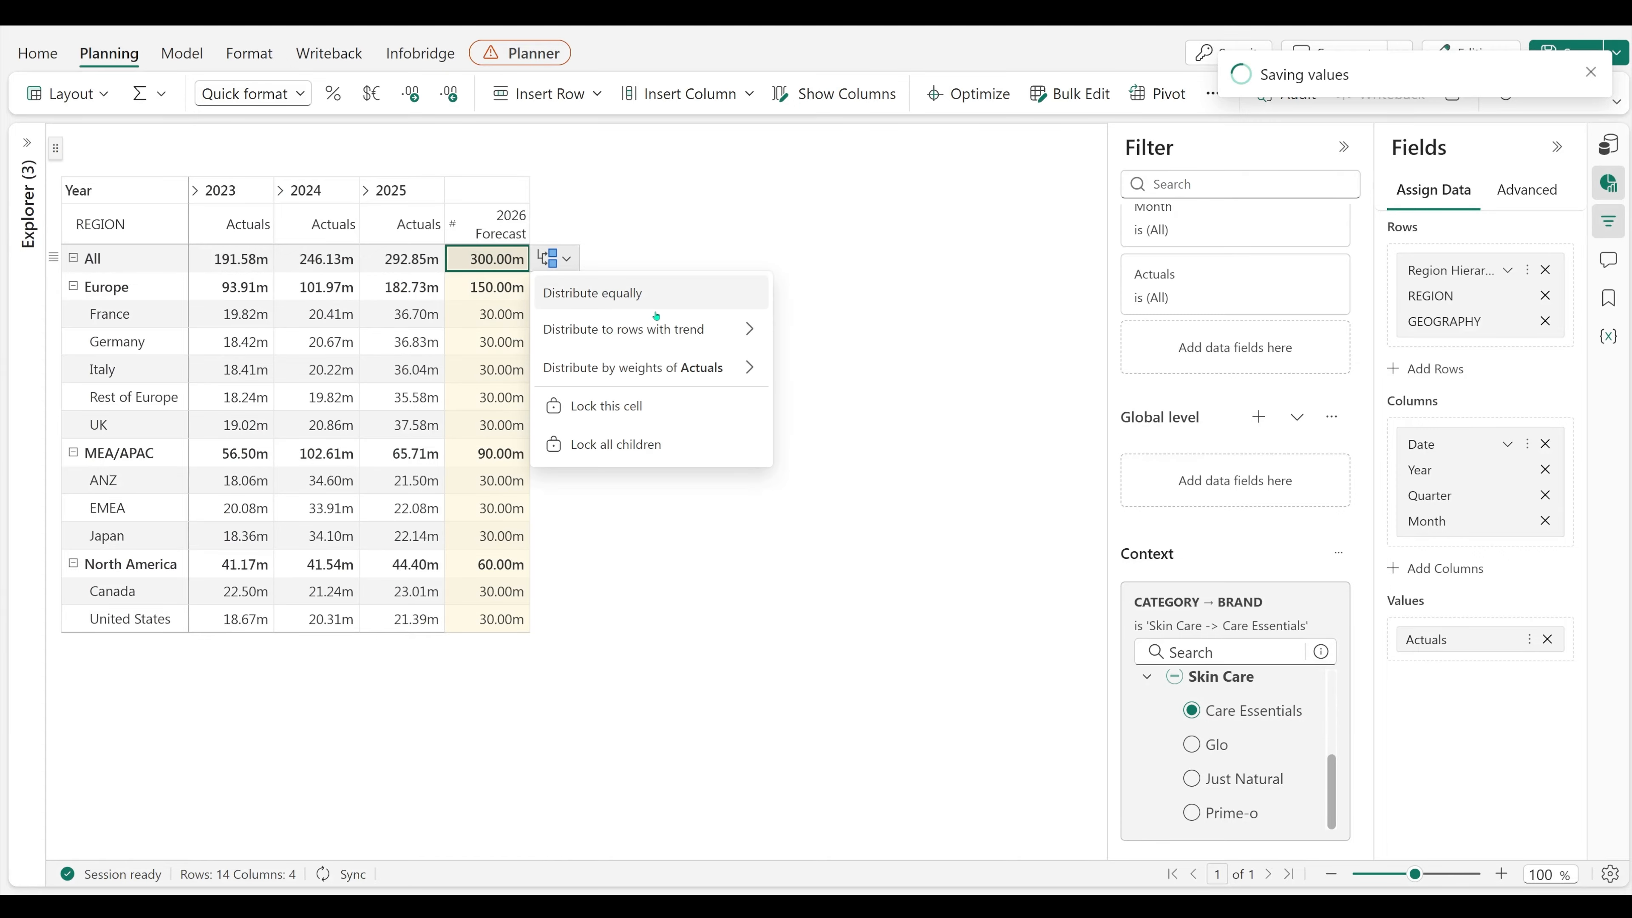
mouse_move(655, 328)
click(840, 328)
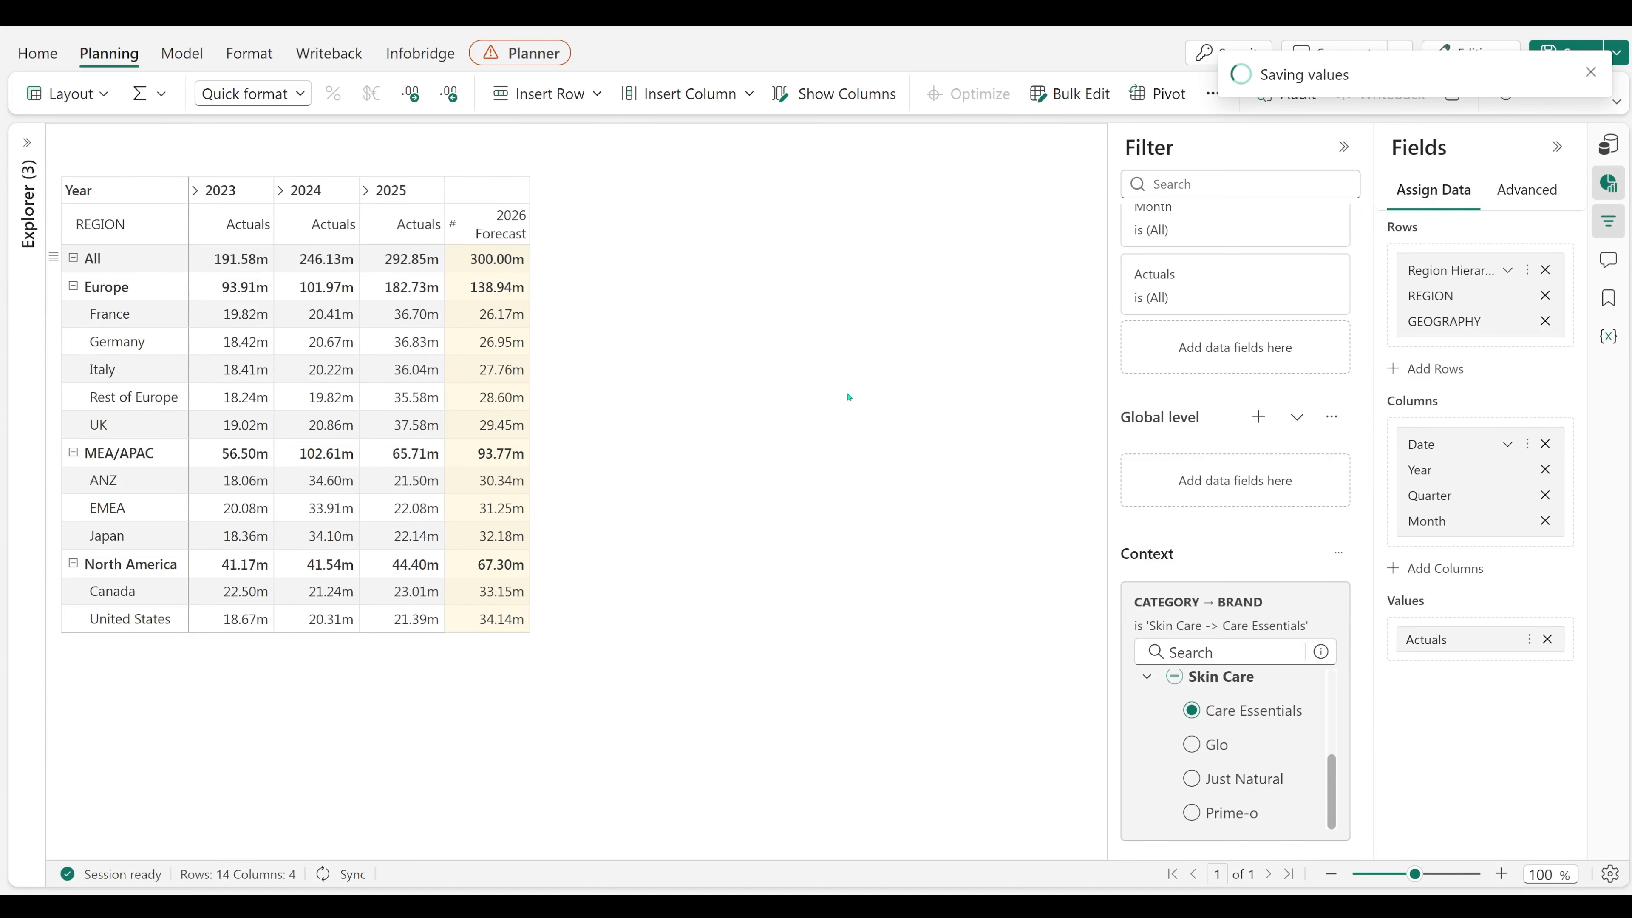